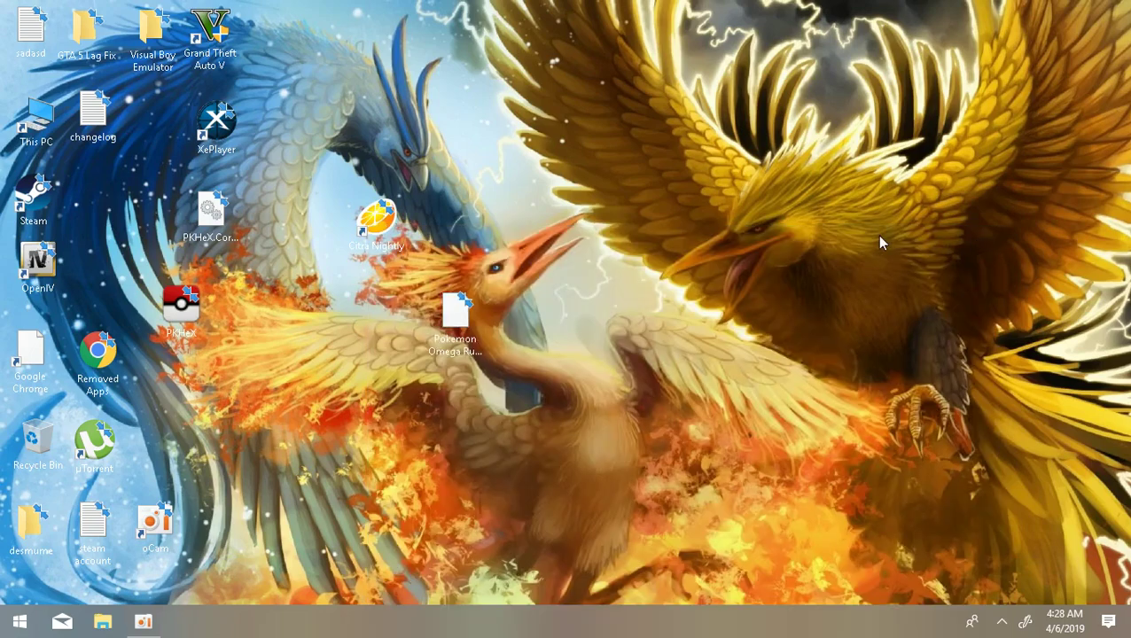
left_click_drag(161, 297, 706, 232)
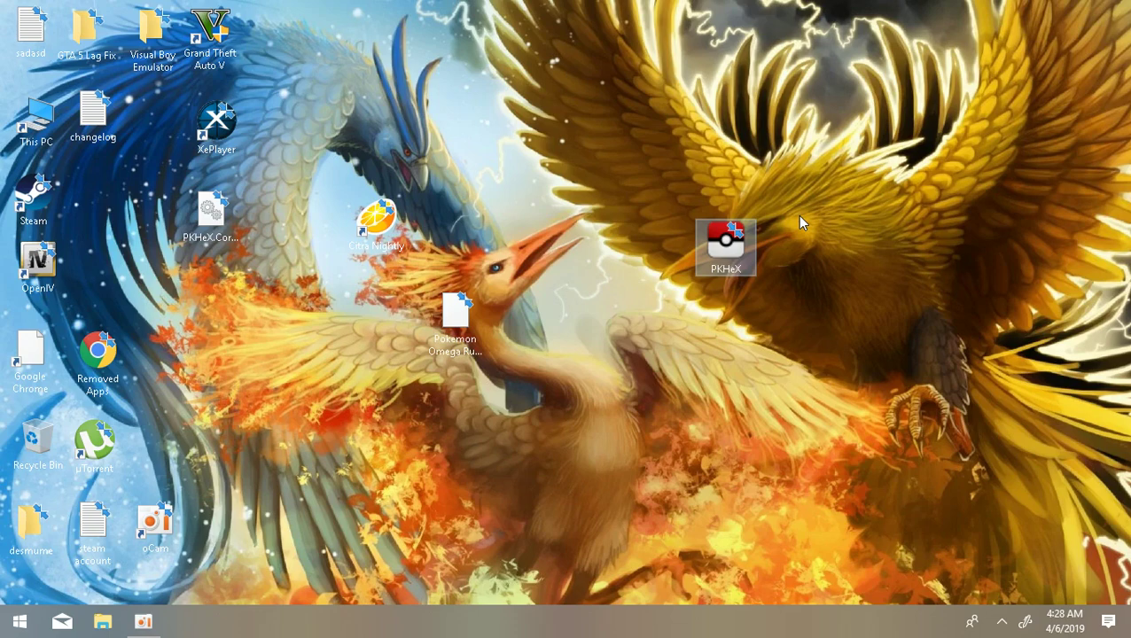
left_click_drag(823, 216, 688, 305)
left_click_drag(638, 165, 804, 347)
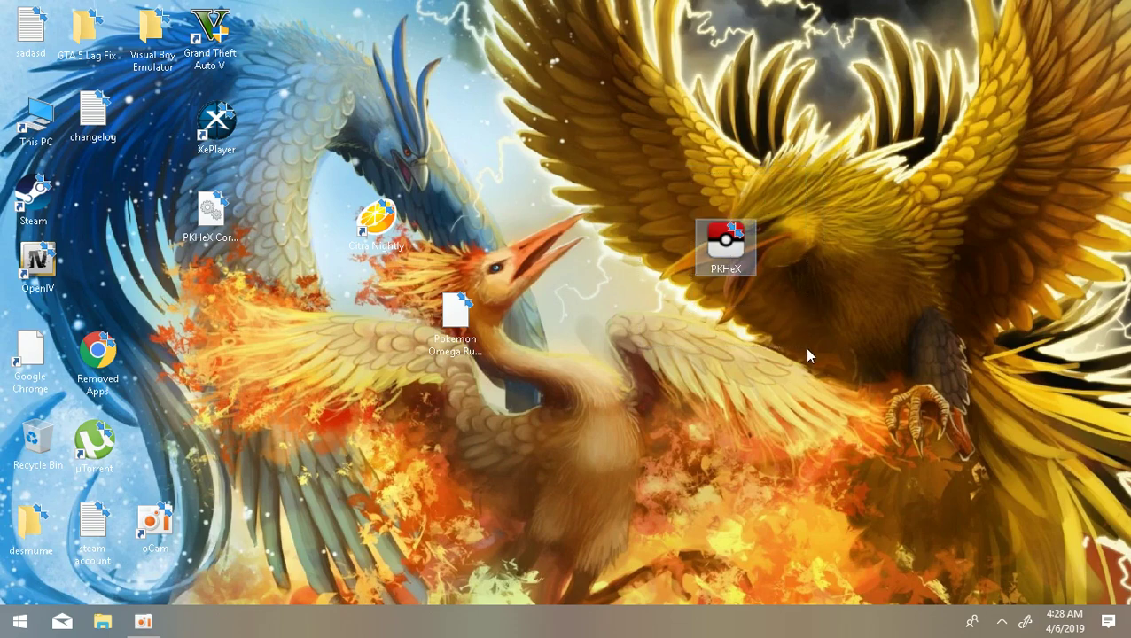
left_click(650, 197)
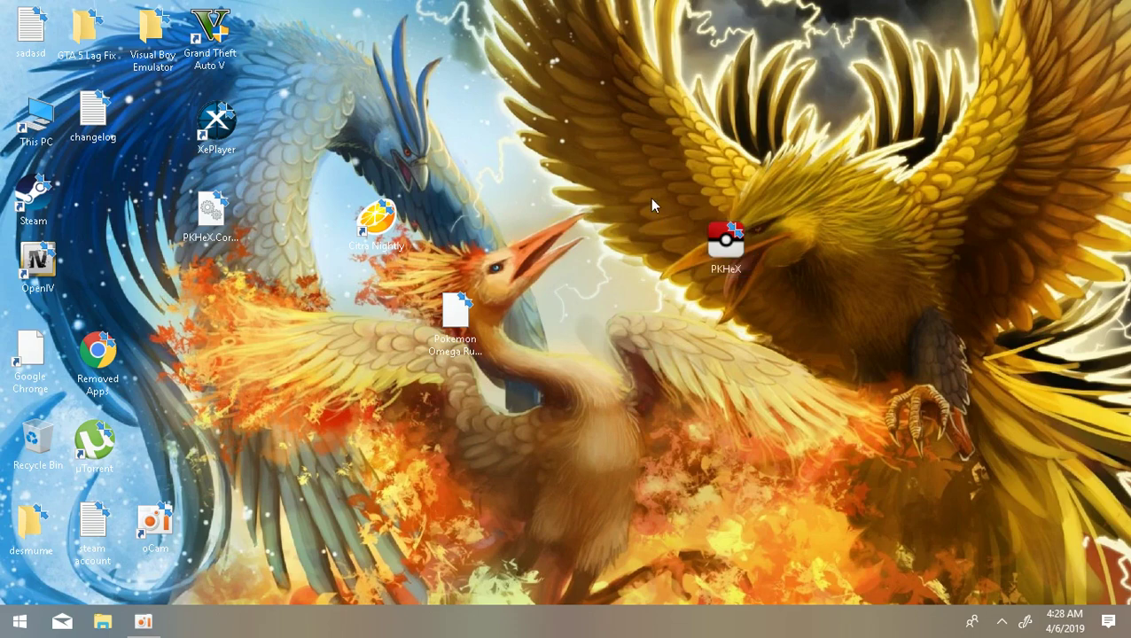
left_click_drag(714, 235, 413, 71)
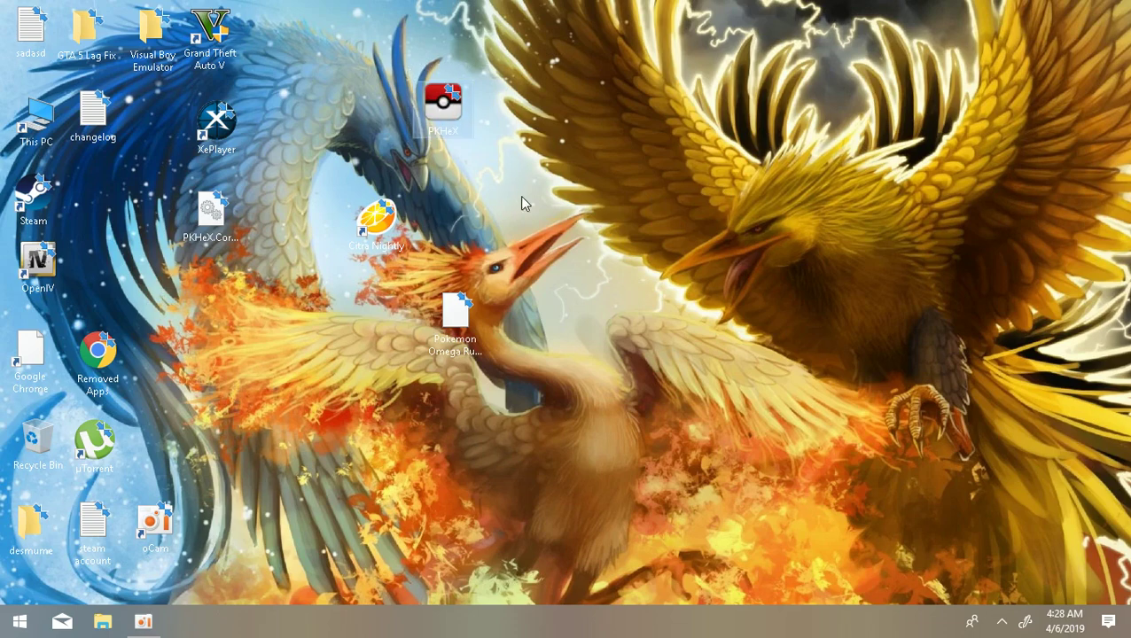
left_click_drag(444, 106, 180, 342)
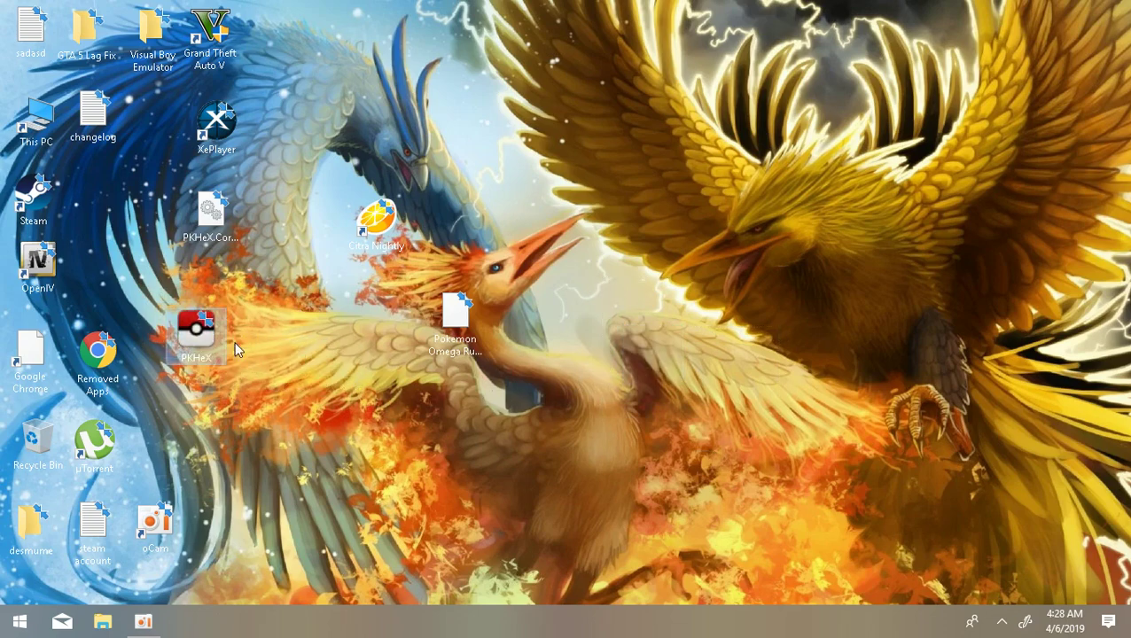
left_click(452, 314)
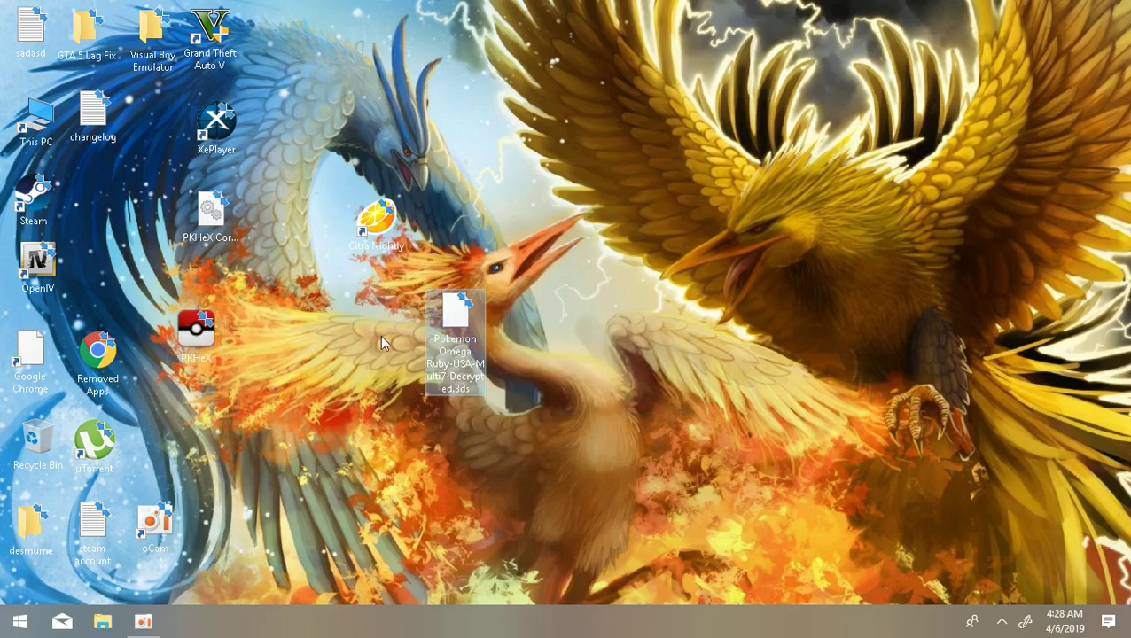
left_click(329, 183)
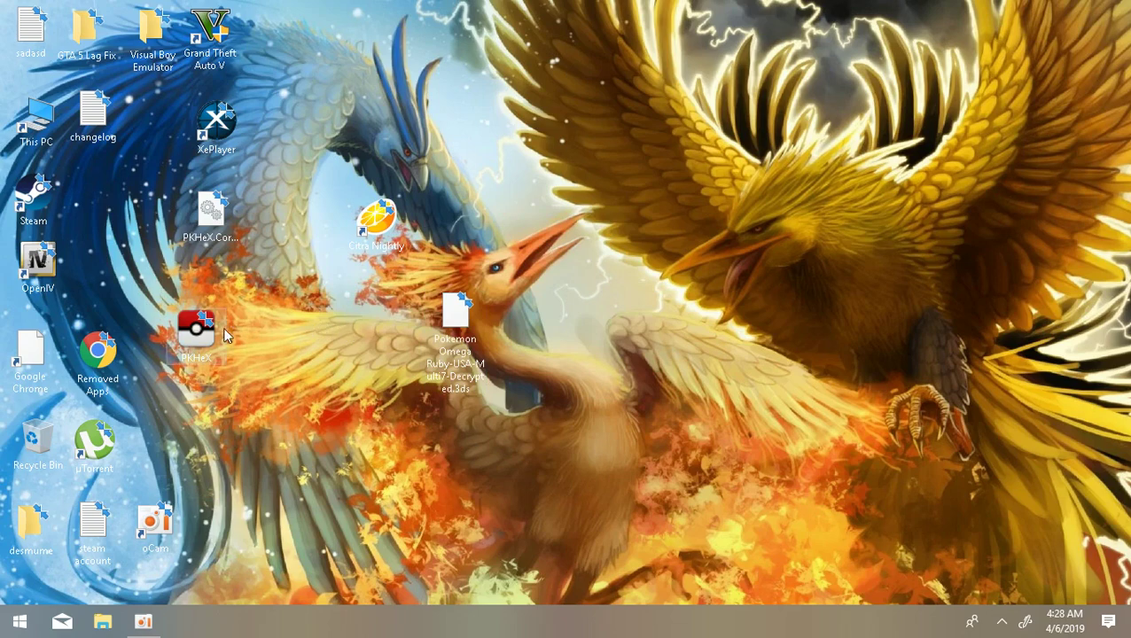
Step: Launch PKHeX from the desktop and bring up its dialog for opening a save file
left_click_drag(200, 335, 306, 345)
double_click(307, 342)
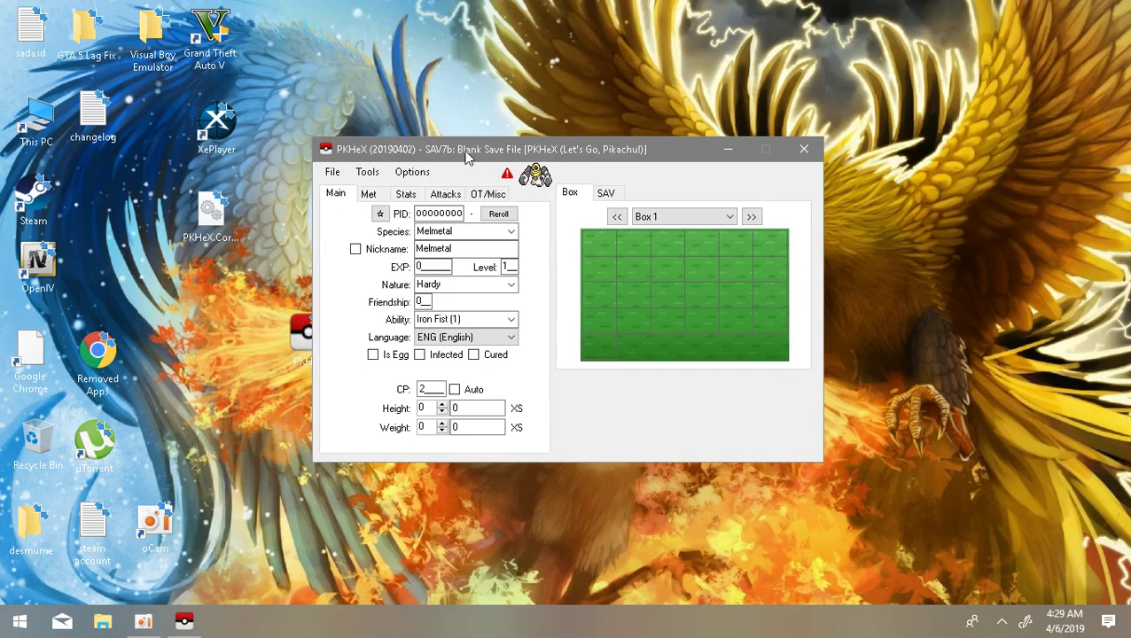
mouse_move(465, 153)
left_mouse_down()
mouse_move(455, 279)
mouse_move(465, 135)
left_mouse_up()
left_click(458, 216)
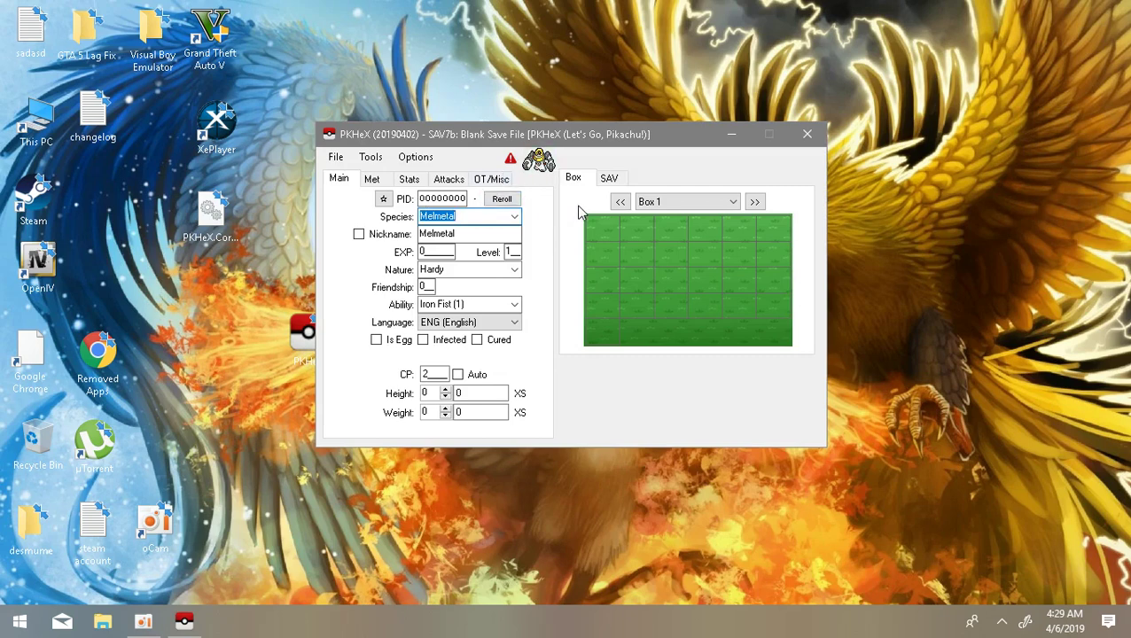
left_click(339, 157)
left_click(366, 176)
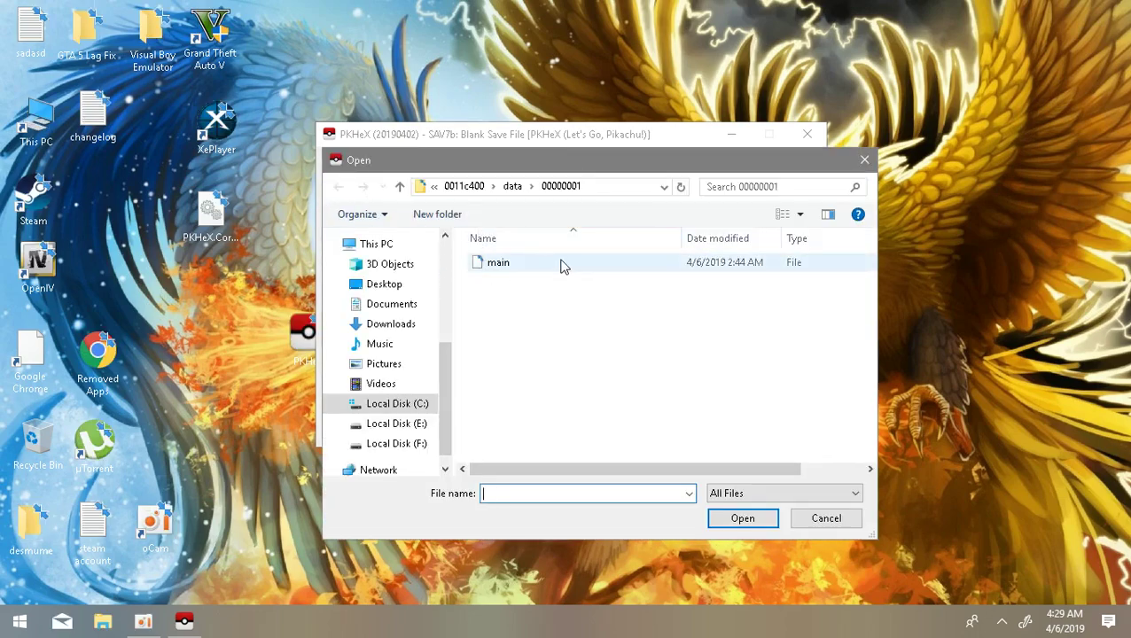
Step: Return to the desktop, refresh it and open the file location of the Citra Nightly shortcut
left_click(989, 455)
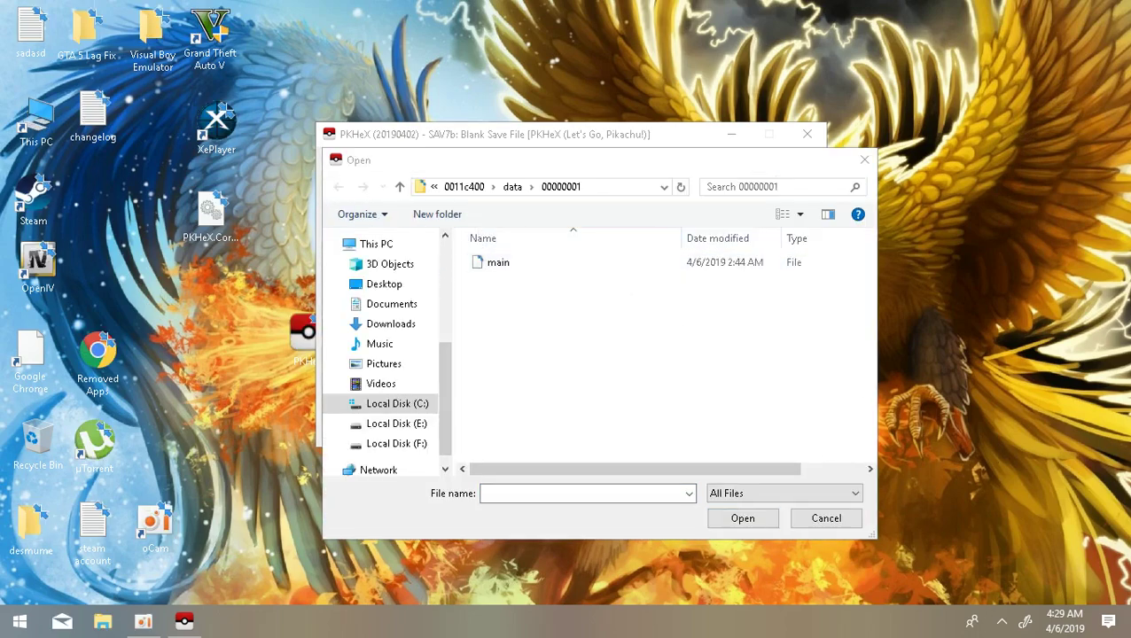
key("super+d")
right_click(623, 382)
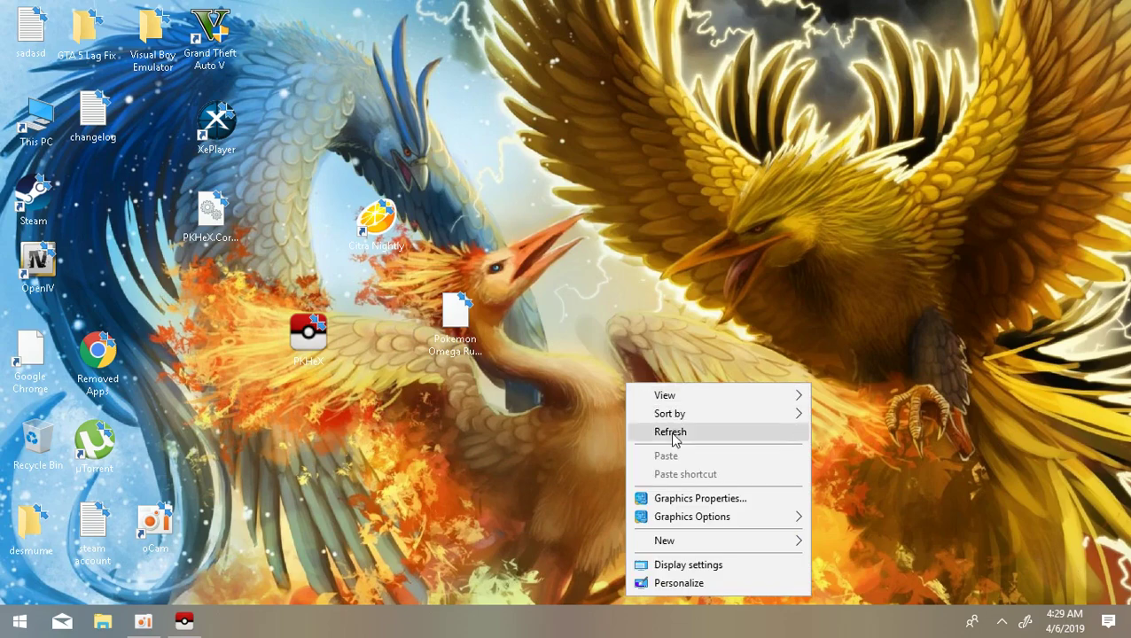
left_click(647, 431)
right_click(348, 197)
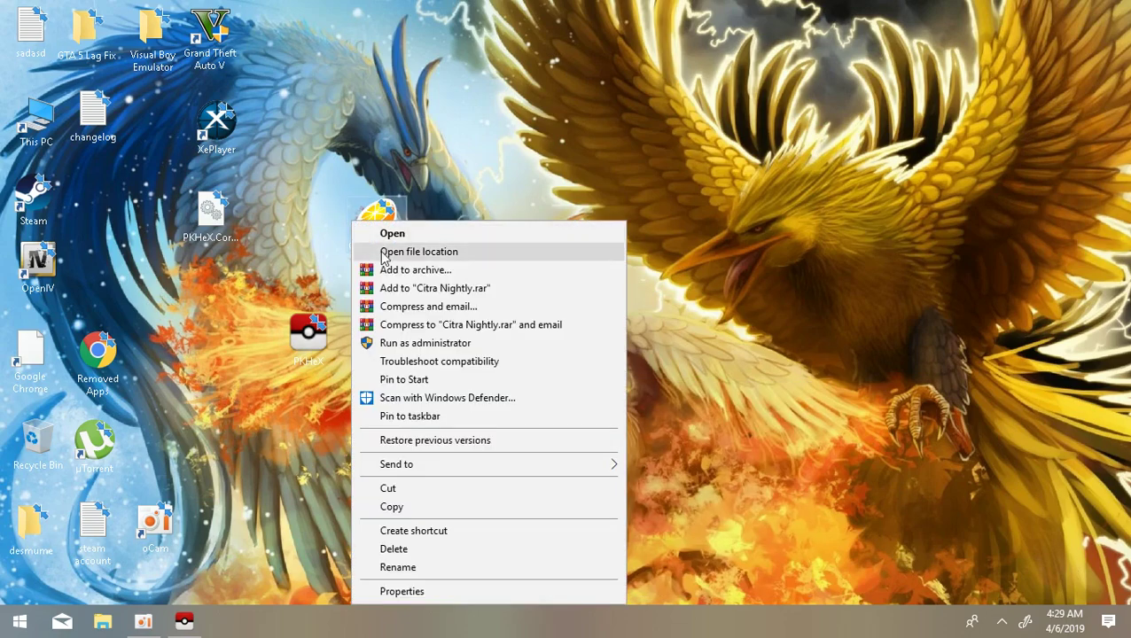
left_click(334, 252)
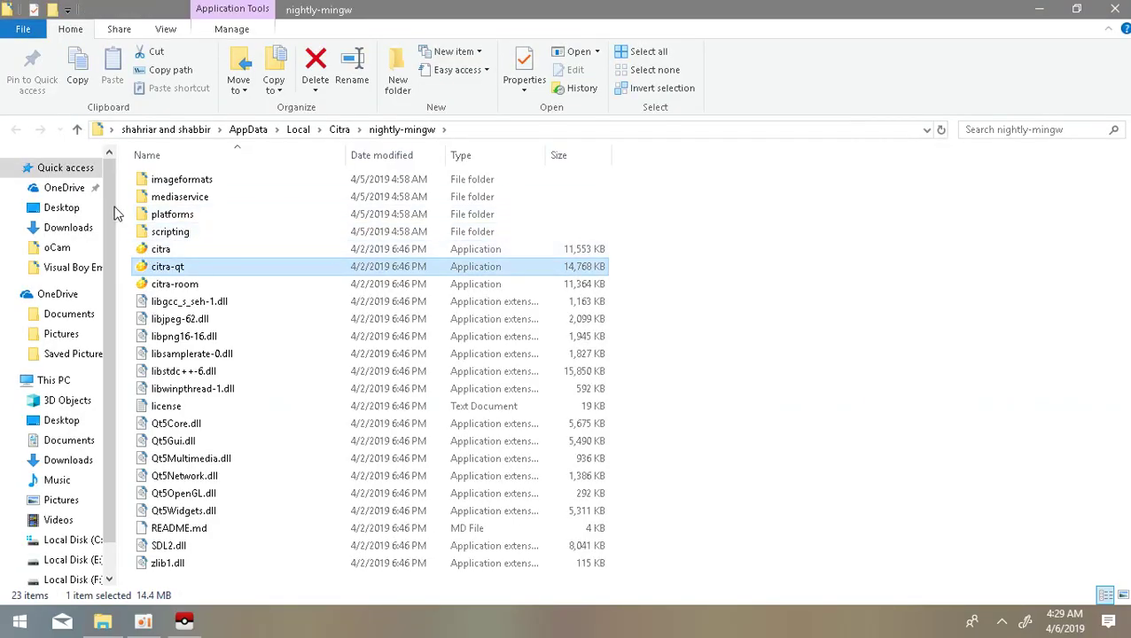
Step: Browse from AppData through Roaming, Citra, sdmc and Nintendo 3DS down to the title folder 00040000
left_click(246, 133)
double_click(196, 195)
double_click(161, 249)
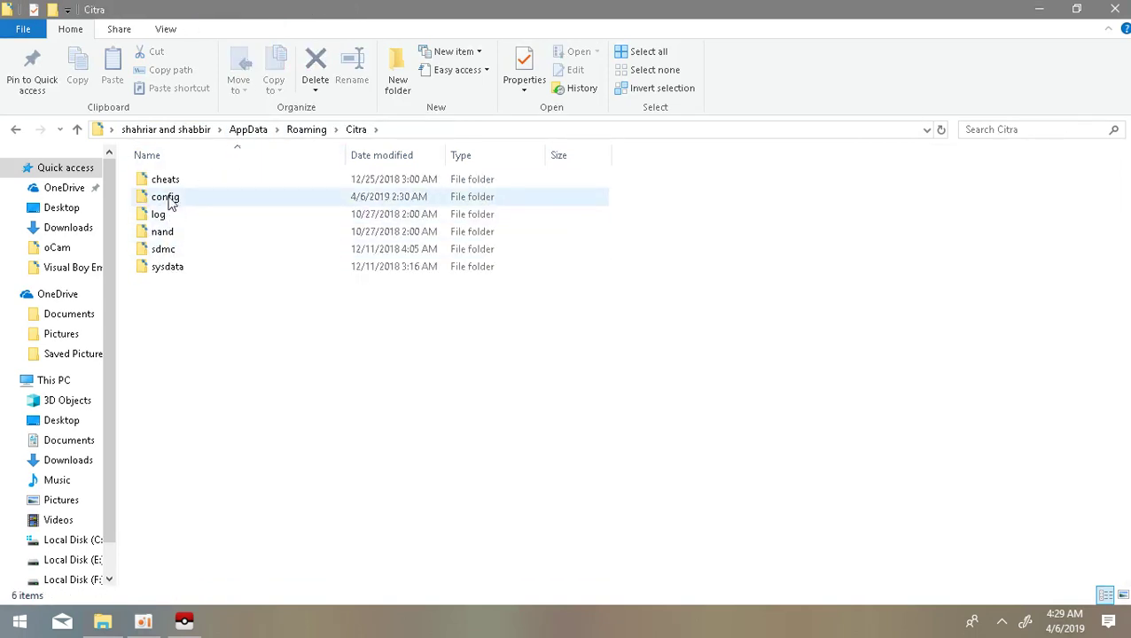
double_click(167, 250)
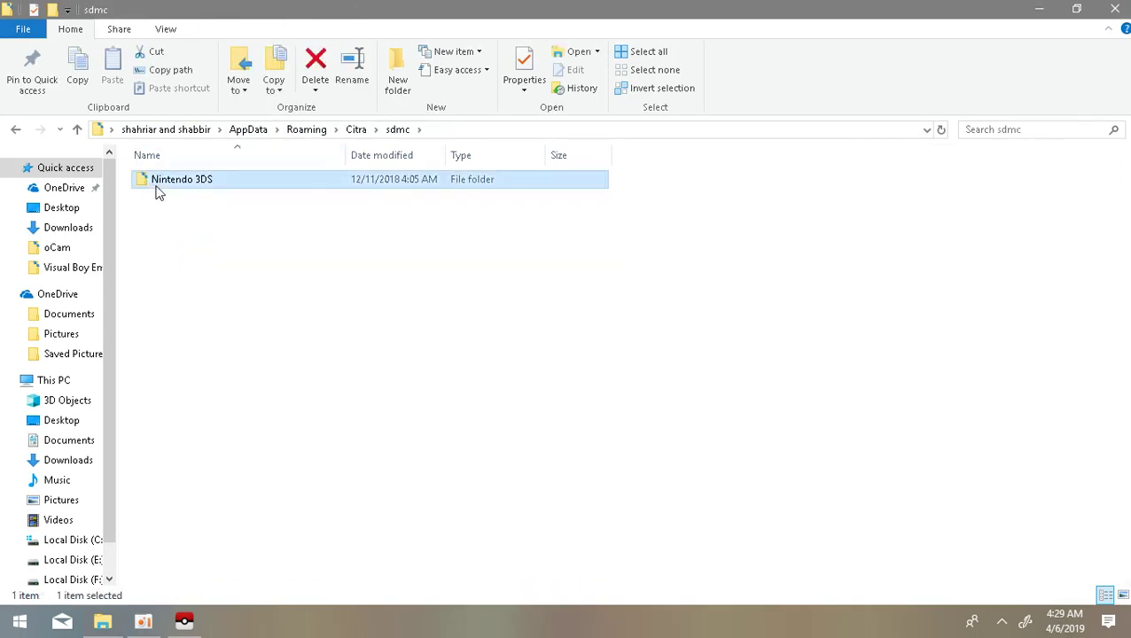
double_click(157, 184)
double_click(156, 186)
double_click(156, 187)
double_click(157, 196)
double_click(164, 187)
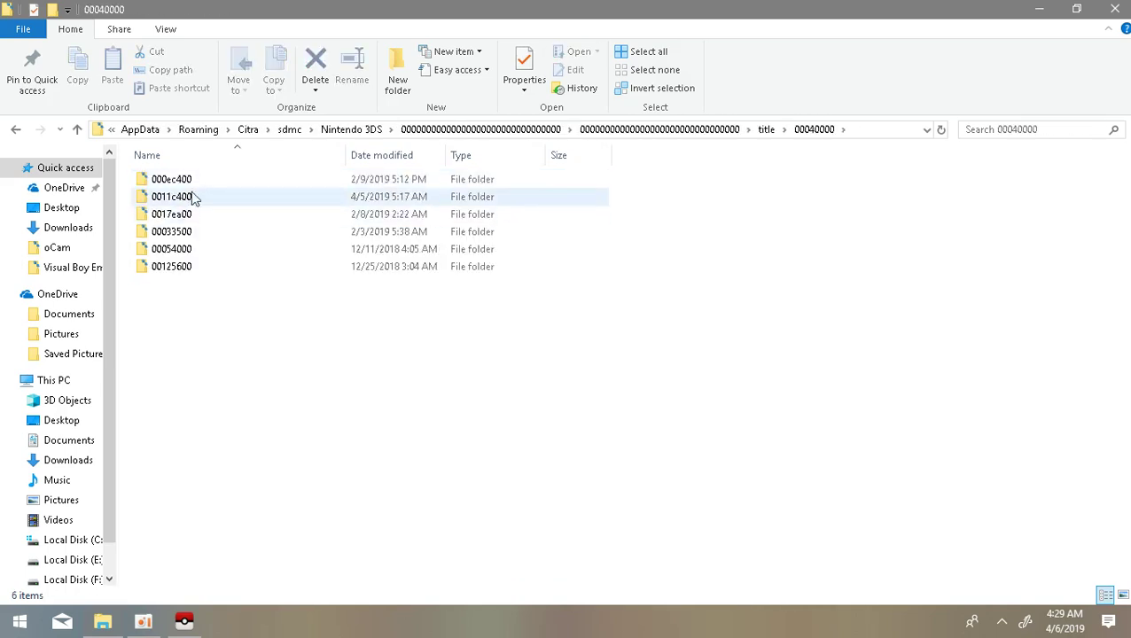
left_click_drag(365, 395, 229, 355)
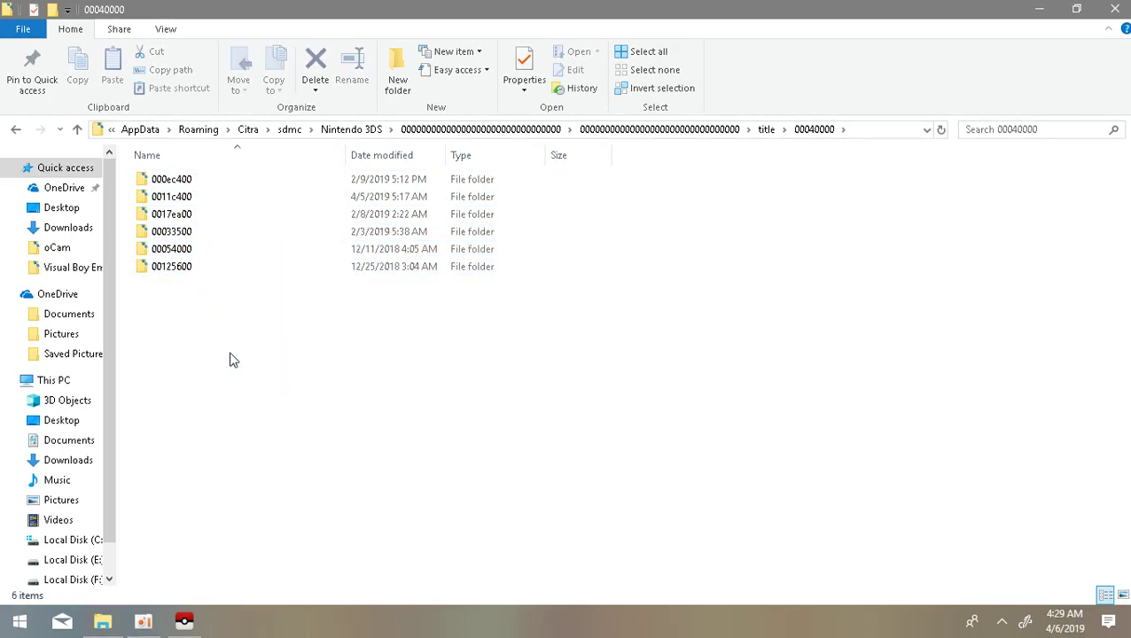
Step: Browse into the 0011c400 game folder and its data subfolder down to 00000001 to locate the save file
left_click(184, 202)
double_click(185, 202)
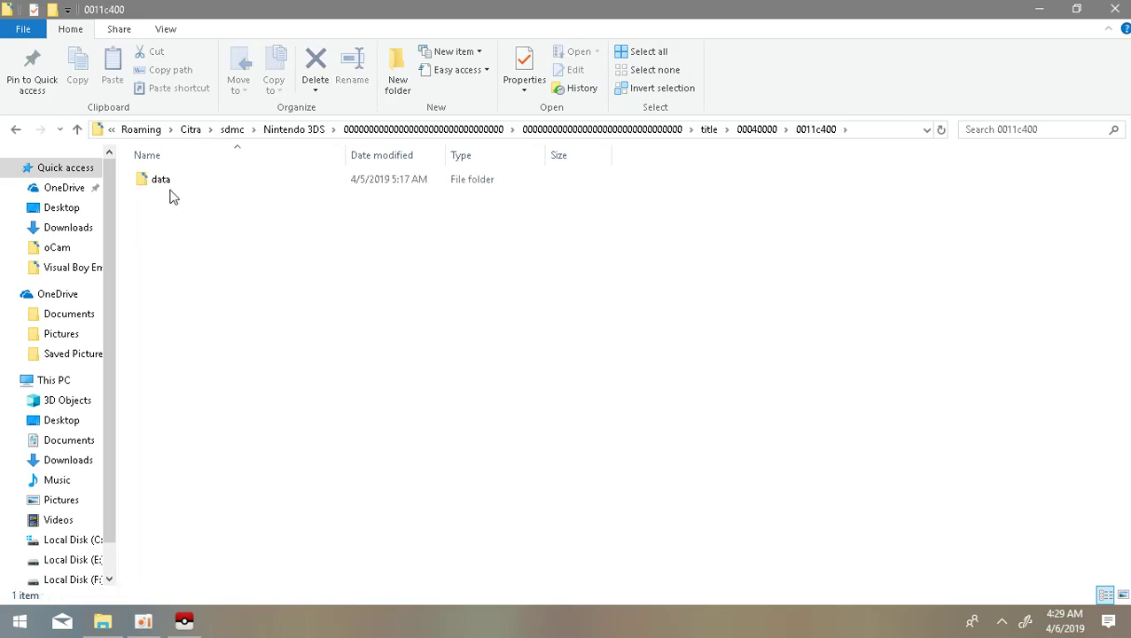
double_click(169, 186)
left_click(165, 186)
double_click(164, 185)
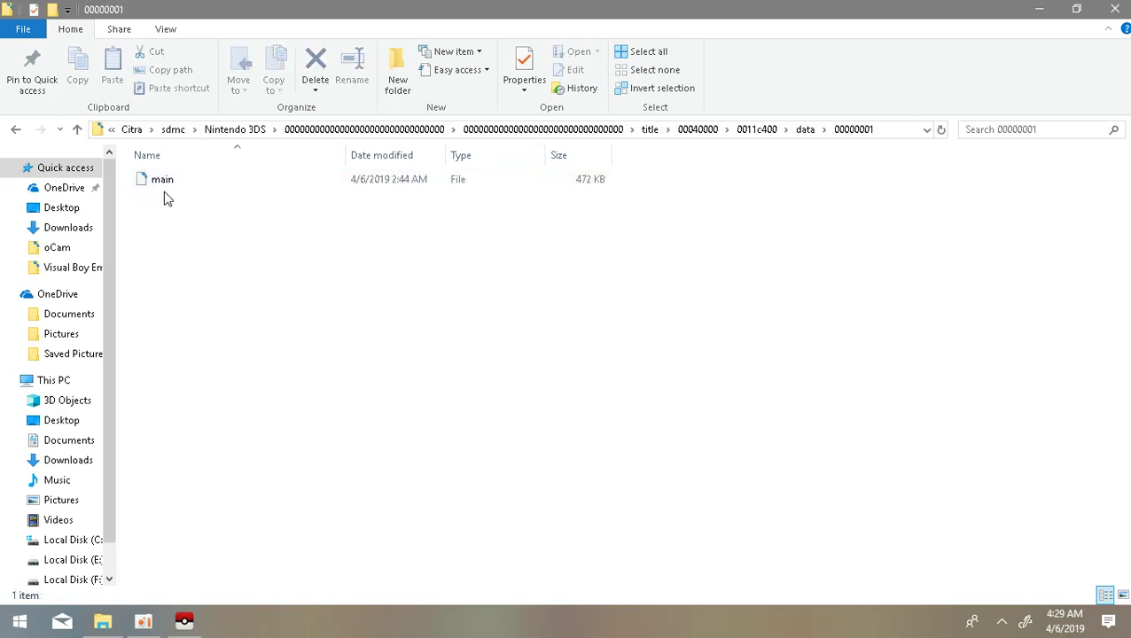
Step: Leave the folder view and load the save file "main" from the 00000001 folder into PKHeX
left_click(14, 130)
left_click(13, 130)
left_click(13, 130)
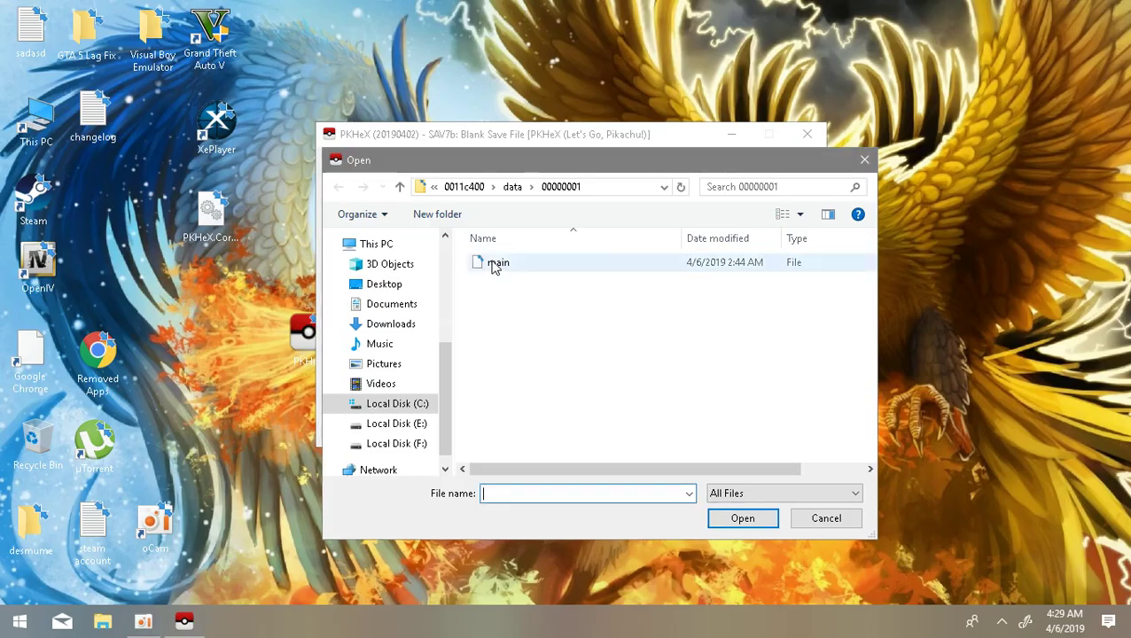
left_click(509, 267)
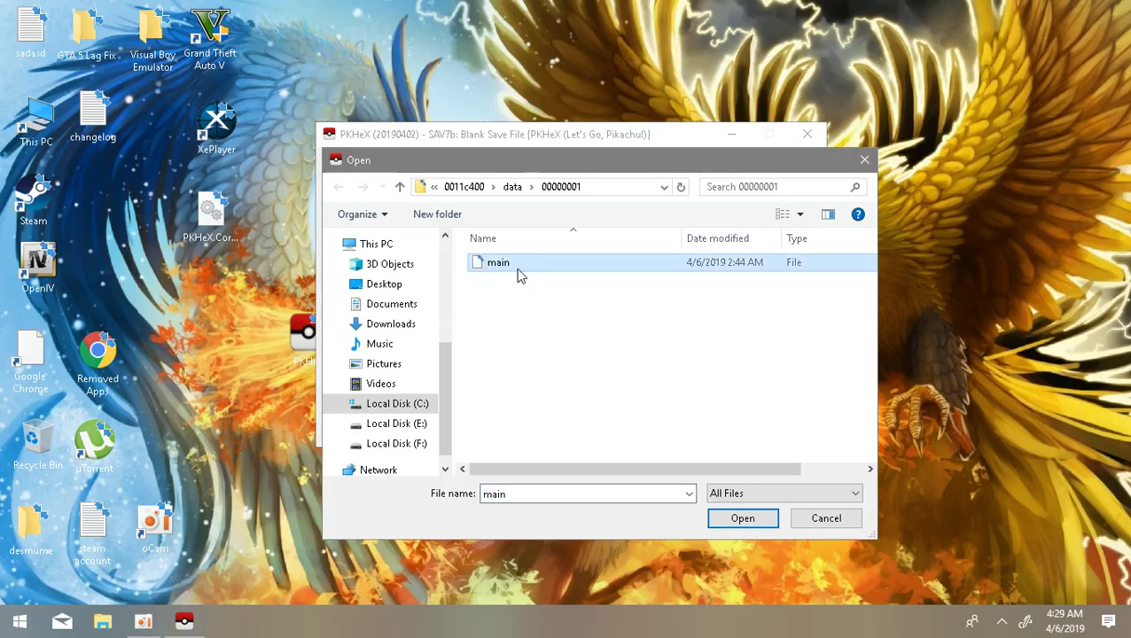
left_click(744, 518)
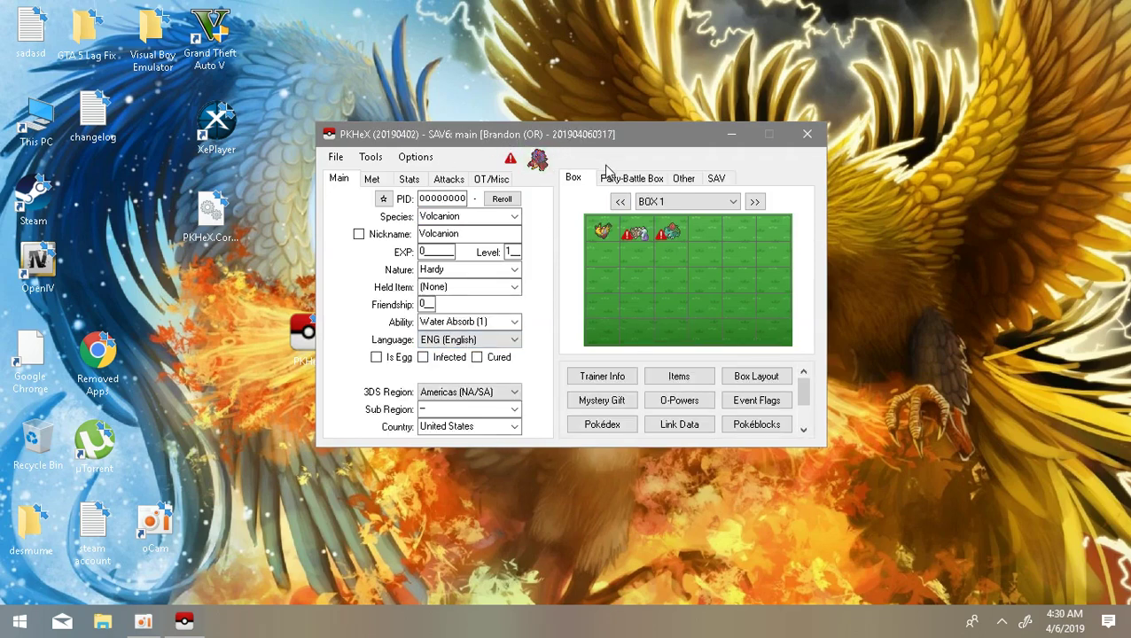
Step: Examine the save's party Pokémon, including Combusken's details, and return to the box view
left_click(647, 178)
left_click(578, 177)
left_click(628, 180)
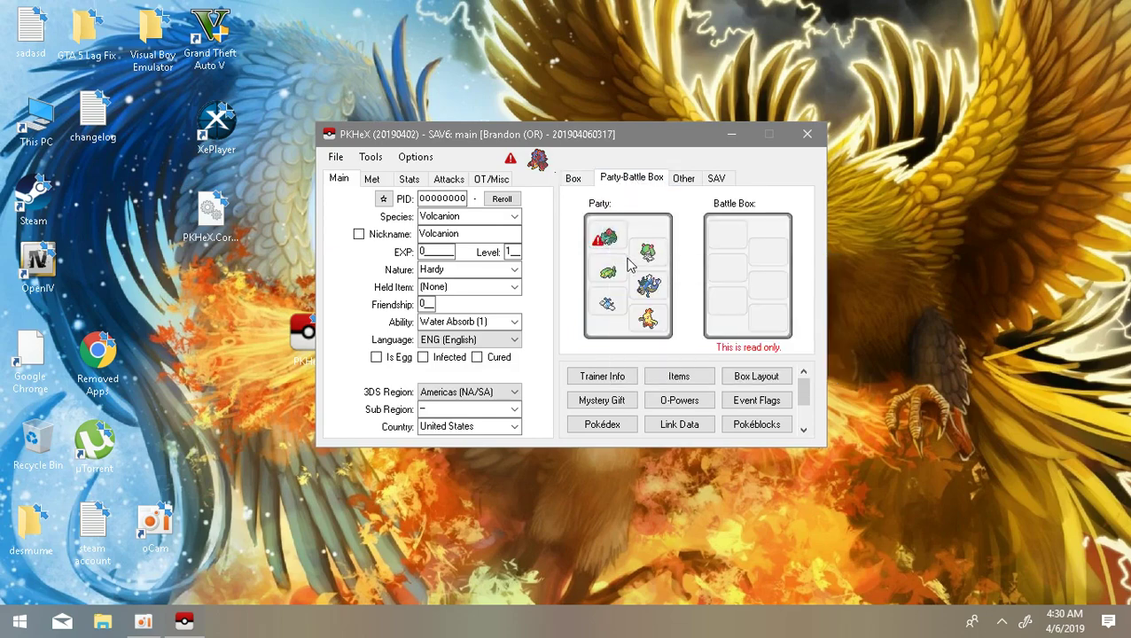
mouse_move(648, 266)
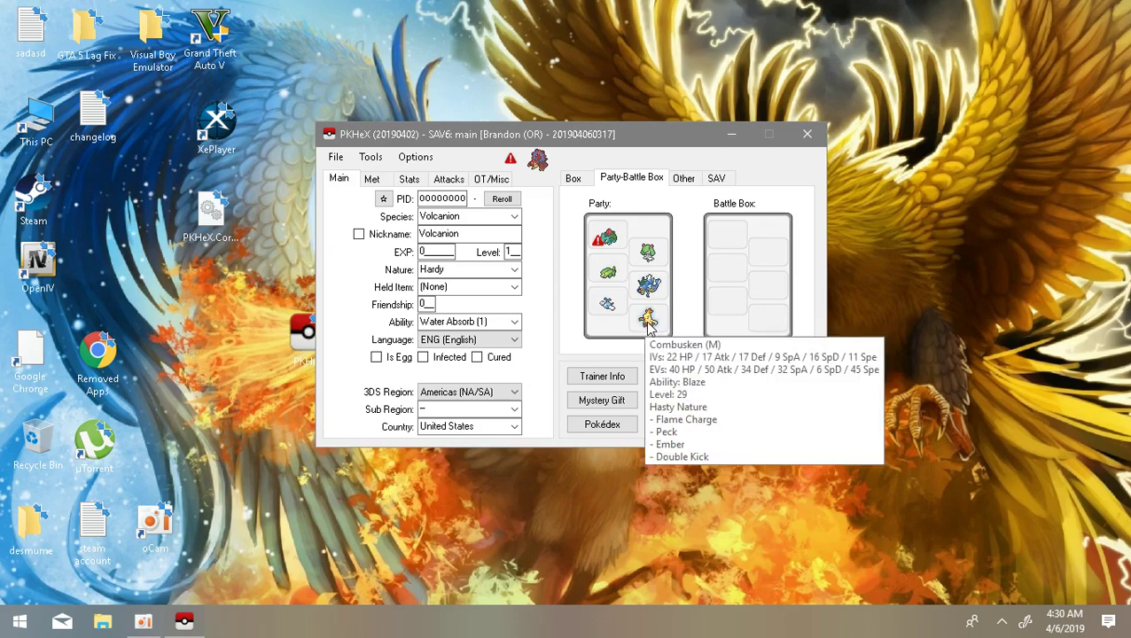
left_click(573, 179)
Step: Set the Pokémon's species to Meganium
left_click(486, 217)
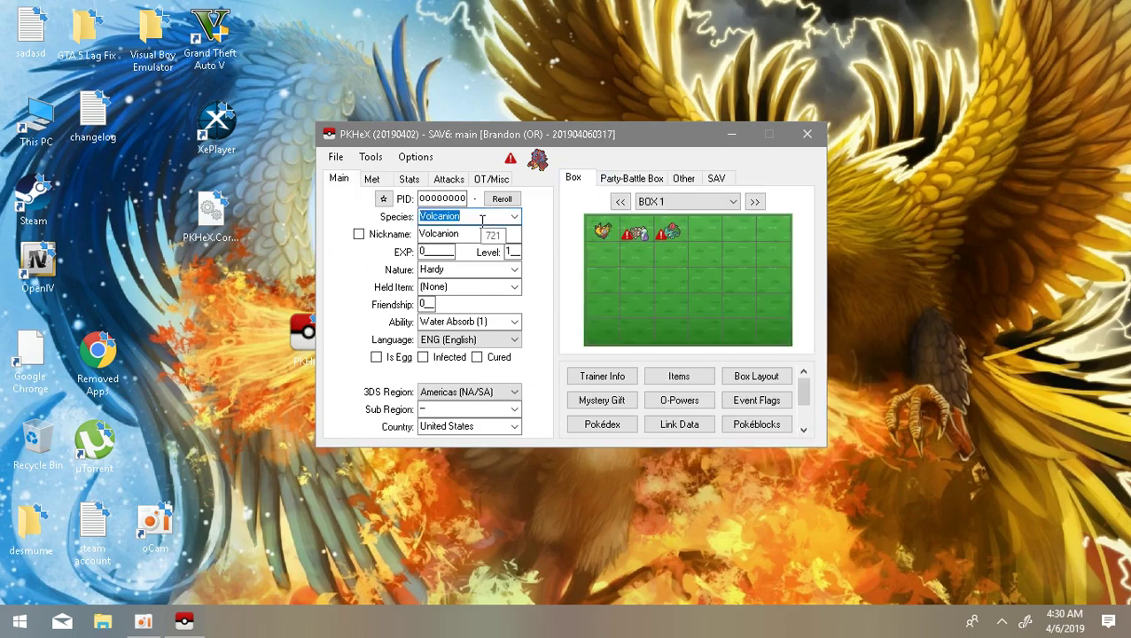
key("BackSpace")
type("medicham")
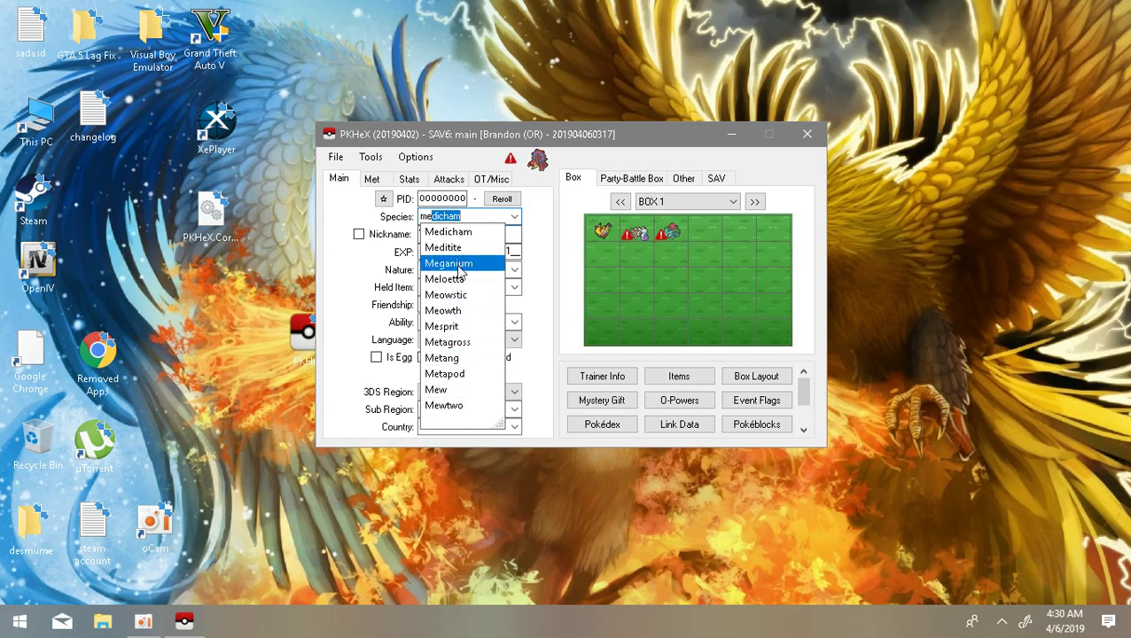
left_click(452, 267)
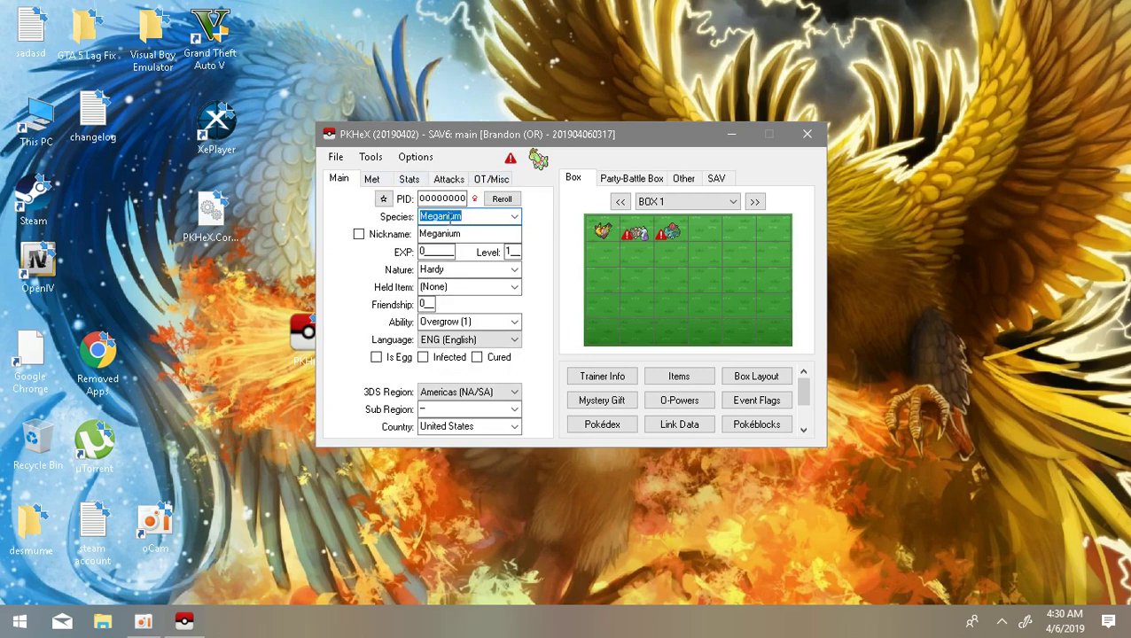
Step: Set Meganium's level to 100
left_click(512, 250)
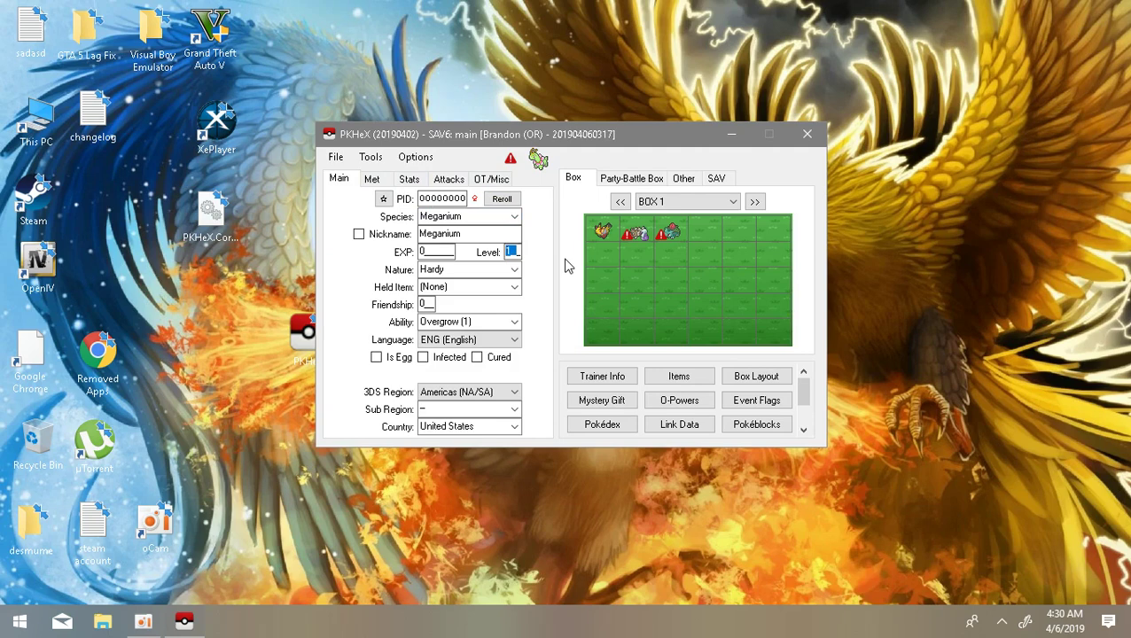
type("100")
key("BackSpace")
key("BackSpace")
type("00")
Step: Review Meganium's met data, looking through the available origin games and Poké Balls
left_click(383, 180)
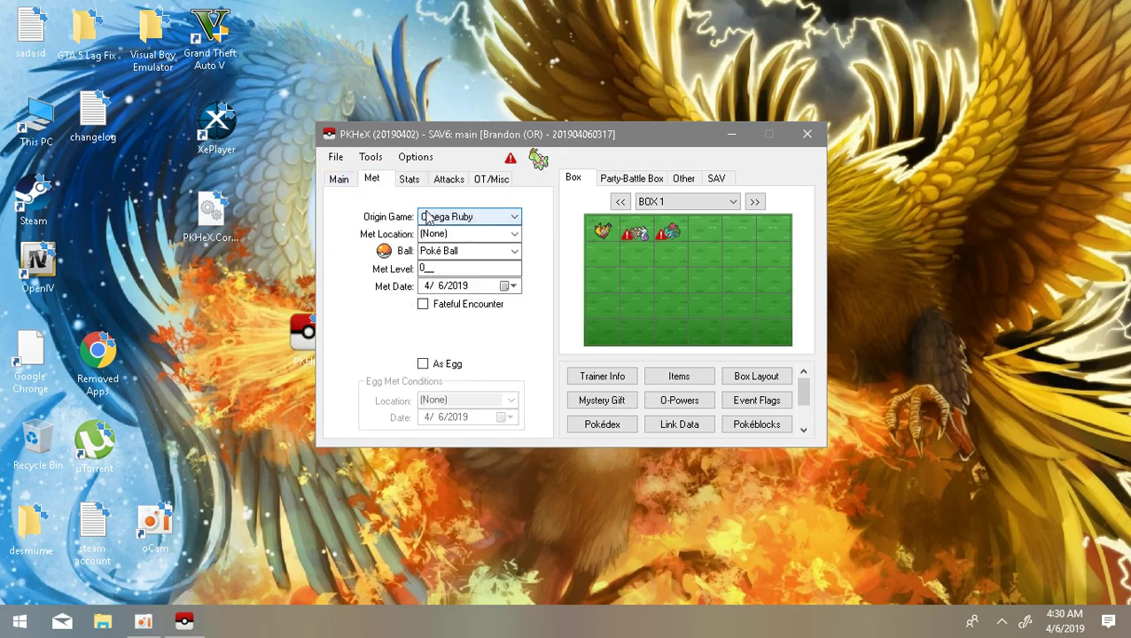
left_click(453, 219)
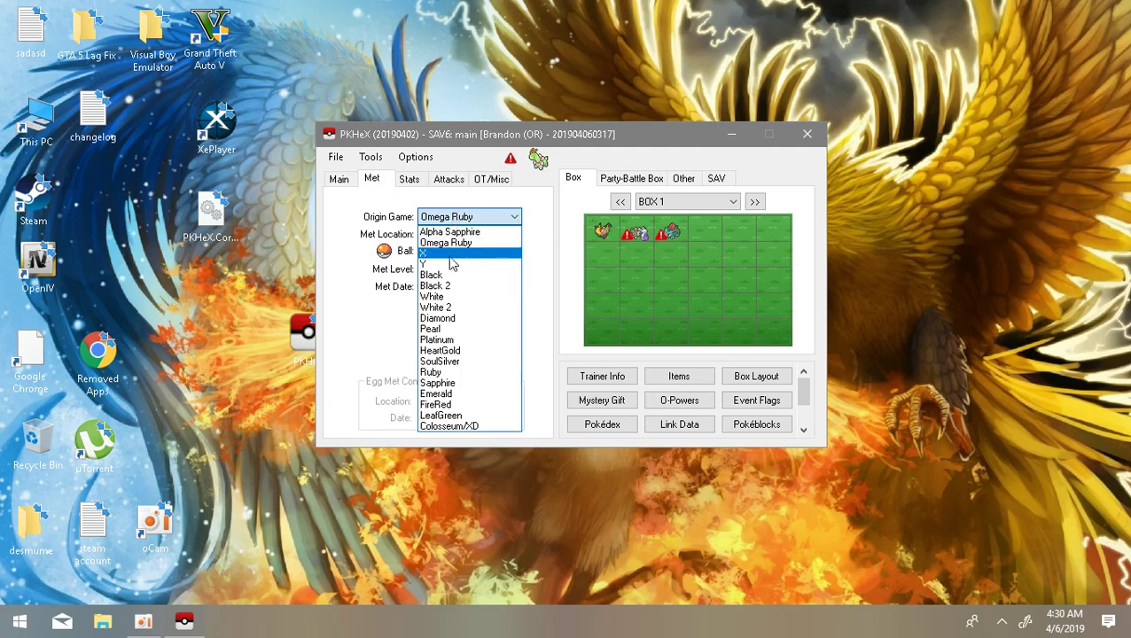
left_click(288, 286)
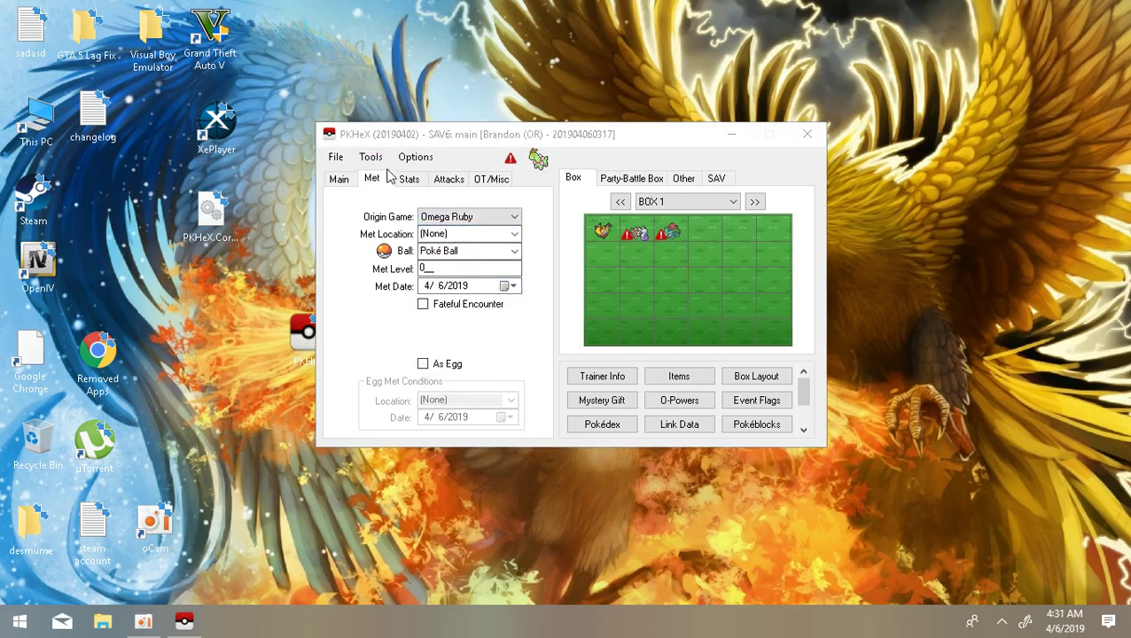
left_click(517, 253)
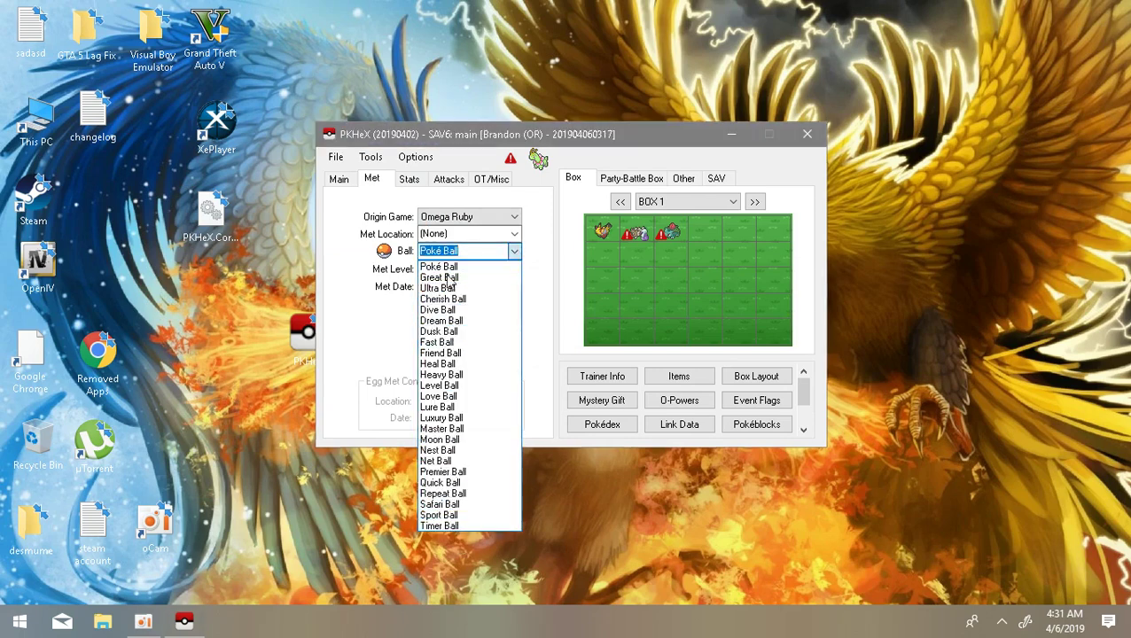
left_click(494, 251)
left_click(506, 251)
left_click(426, 214)
Step: Review Meganium's stats and look through the available Hidden Power types
left_click(409, 180)
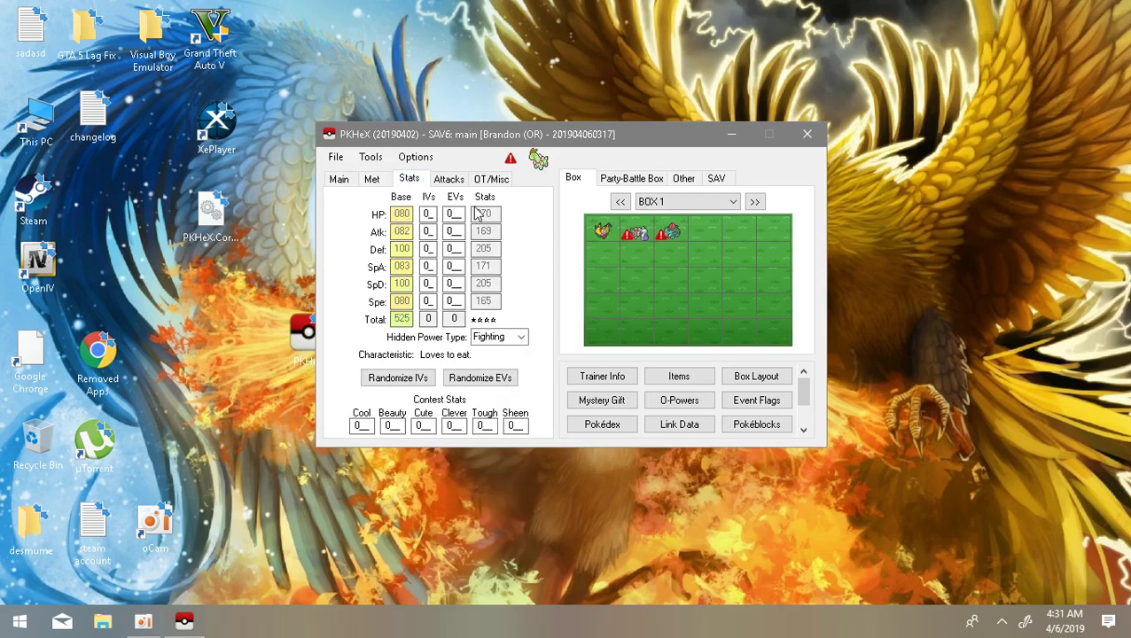
left_click(521, 338)
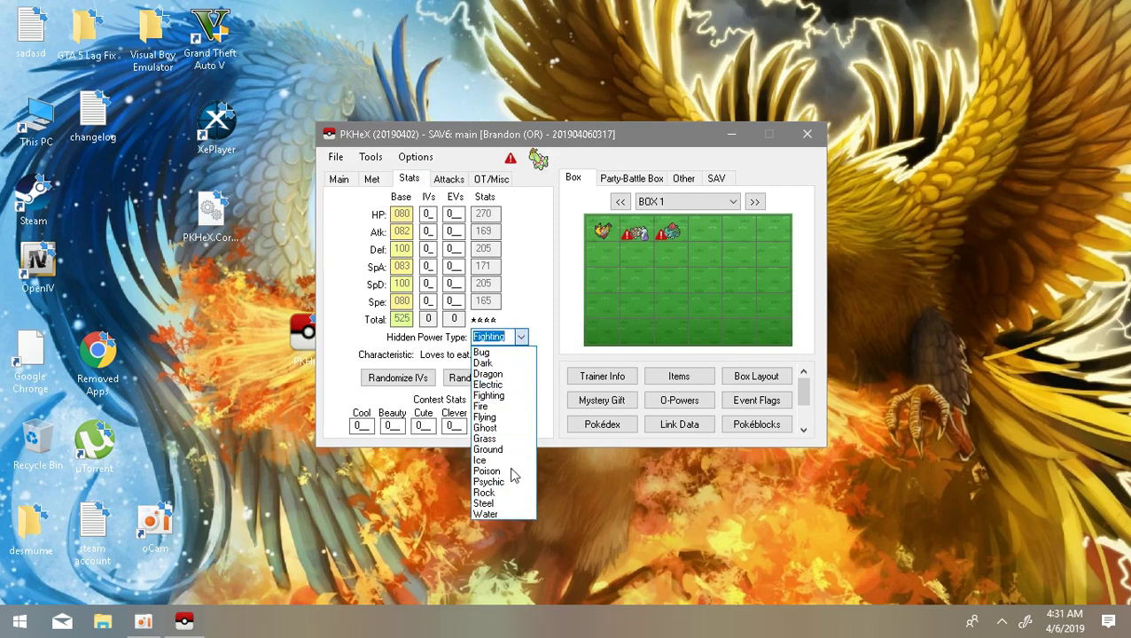
left_click(510, 260)
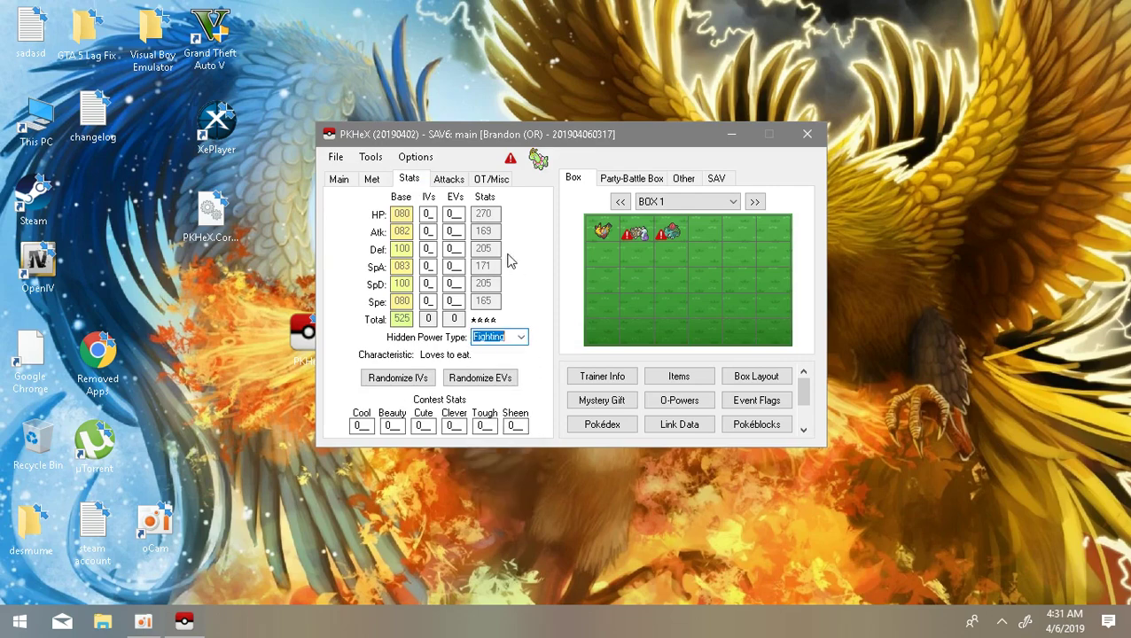
Step: Set Meganium's first current move to Psybeam
left_click(443, 180)
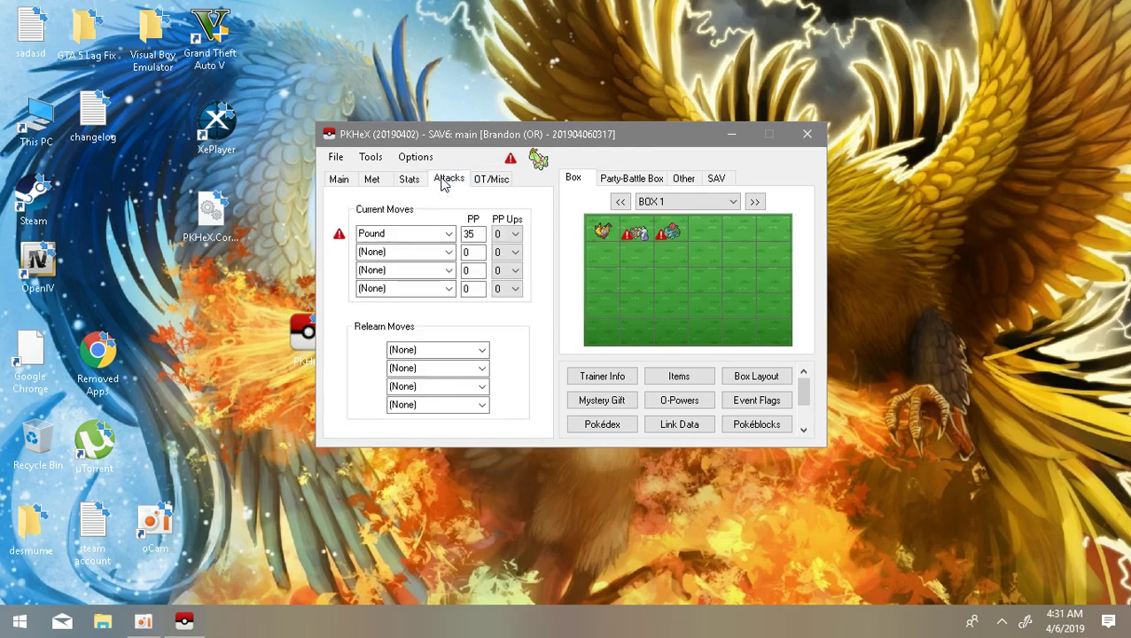
left_click(419, 230)
scroll(398, 390, "down", 5)
scroll(399, 390, "up", 4)
scroll(399, 390, "up", 3)
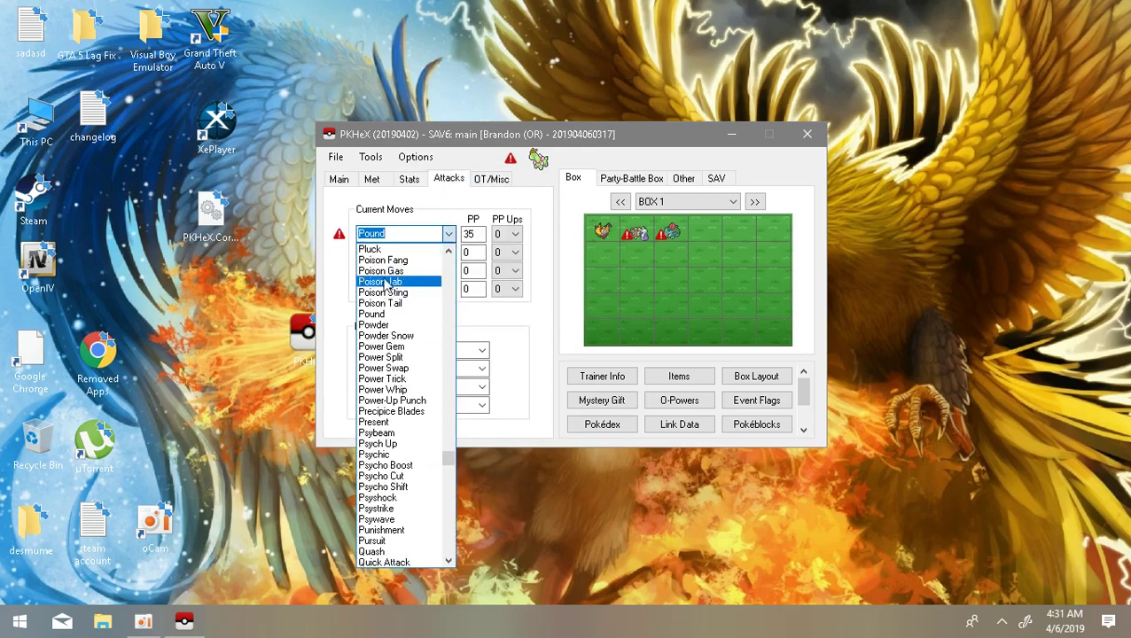
left_click(387, 433)
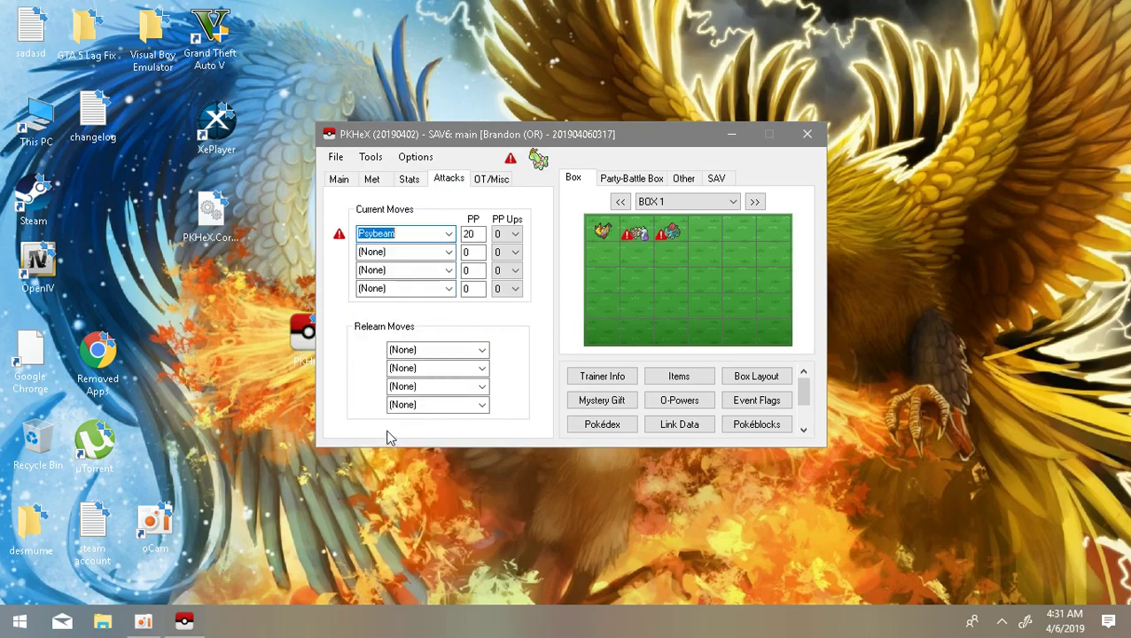
Step: Apply the suggested current moves to Meganium: Petal Blizzard, Safeguard, Aromatherapy and Solar Beam
left_click(448, 233)
left_click(540, 197)
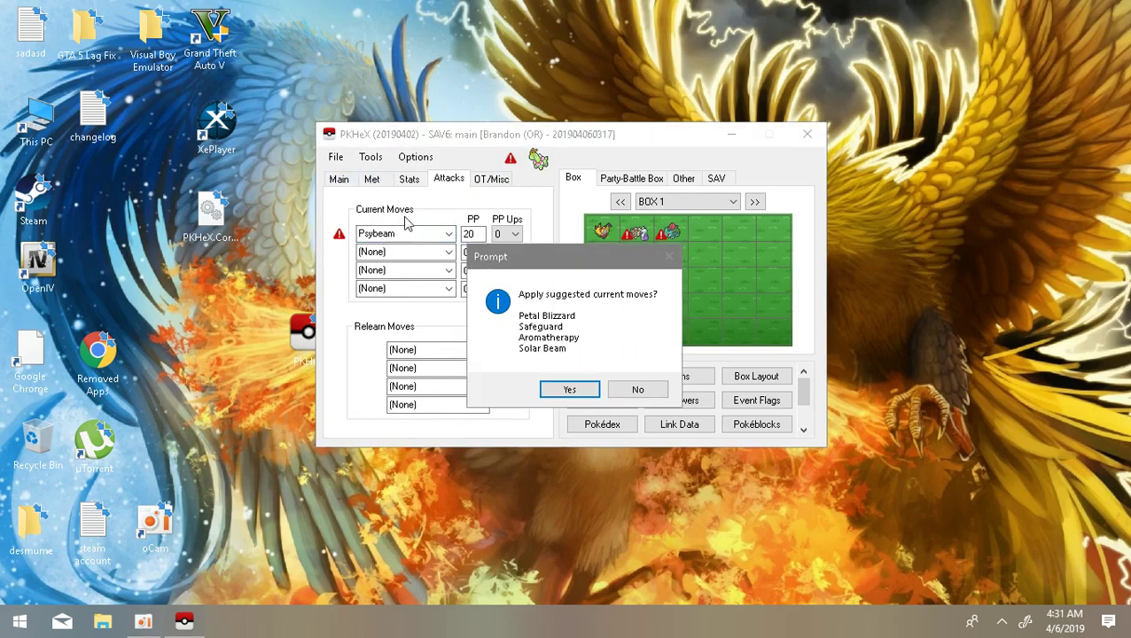
left_click(572, 389)
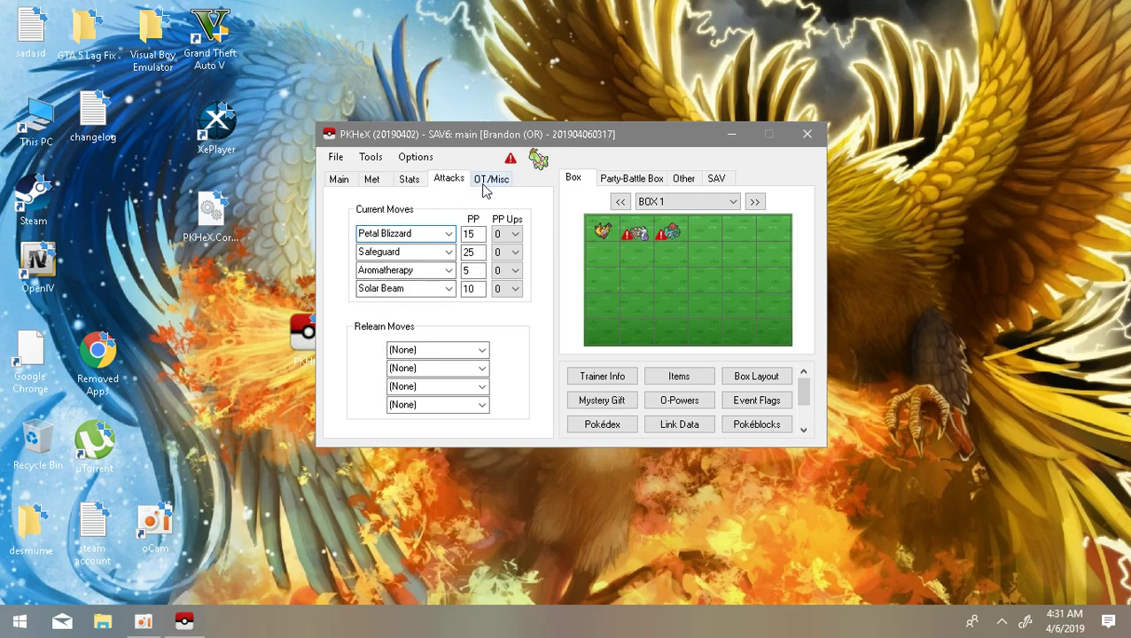
Step: Set the PP Ups of all four of Meganium's current moves to 3
left_click(503, 234)
left_click(501, 281)
left_click(507, 251)
left_click(504, 301)
left_click(505, 270)
left_click(502, 308)
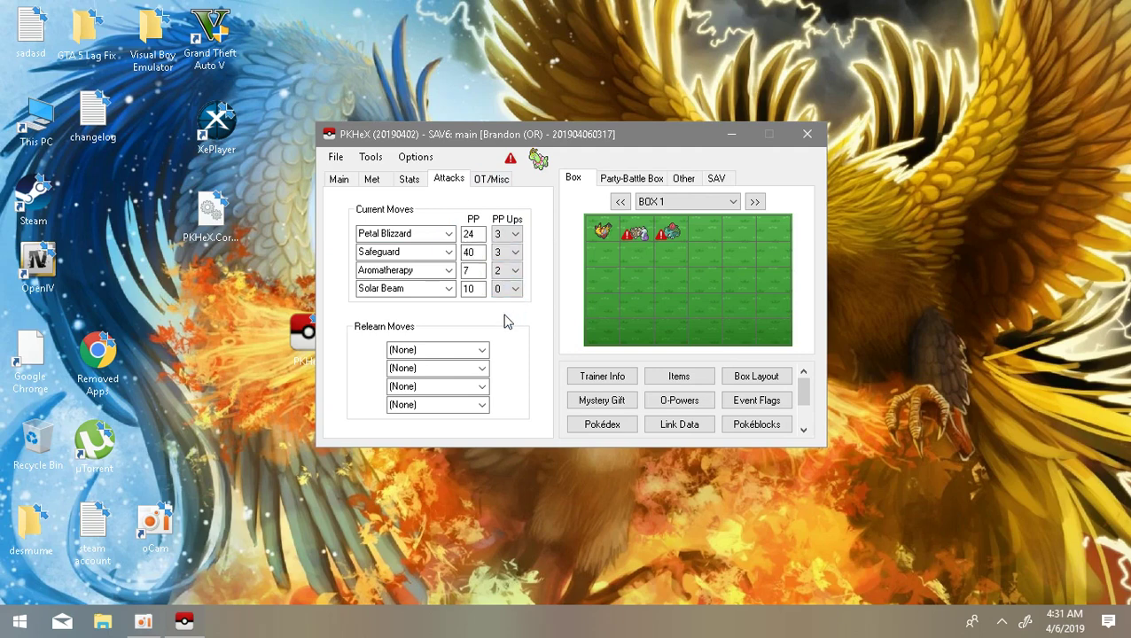
left_click(499, 272)
left_click(501, 319)
left_click(505, 289)
left_click(502, 336)
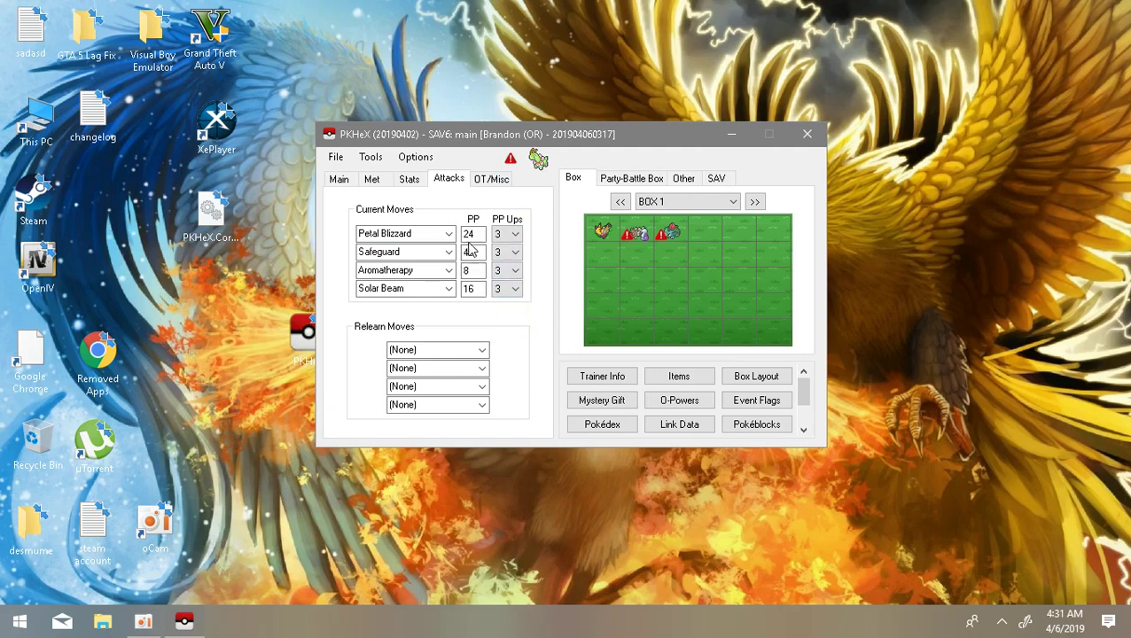
Step: Compare Meganium's TID, SID and original trainer name with the save's trainer data, leaving the trainer data unchanged
left_click(495, 185)
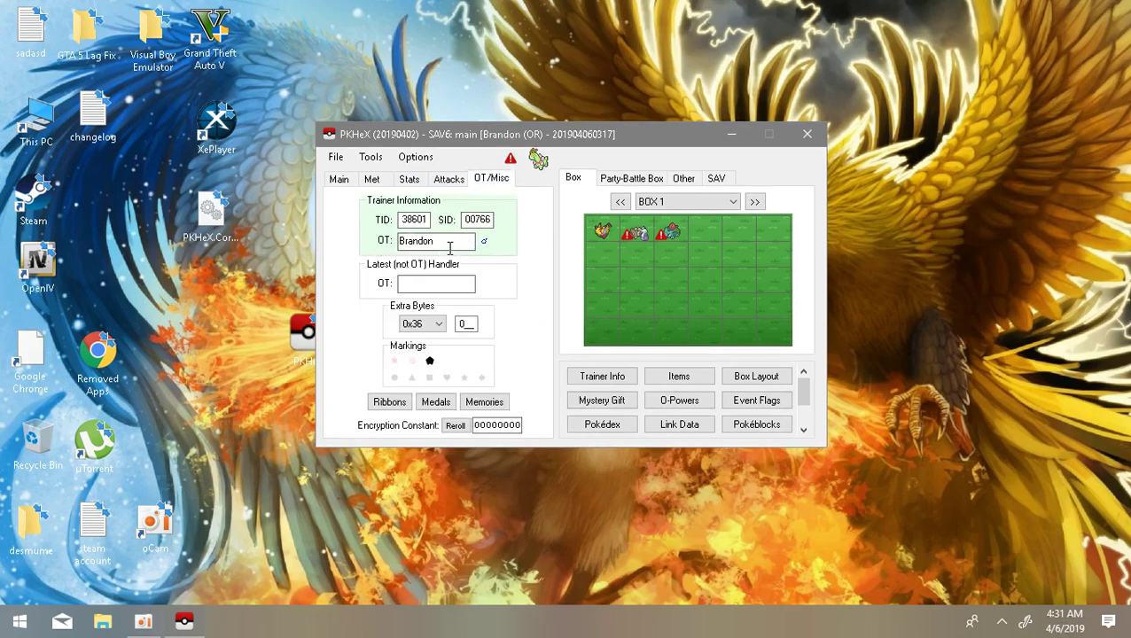
double_click(449, 248)
left_click_drag(402, 220, 493, 220)
left_click(438, 244)
left_click_drag(402, 219, 493, 219)
left_click(602, 376)
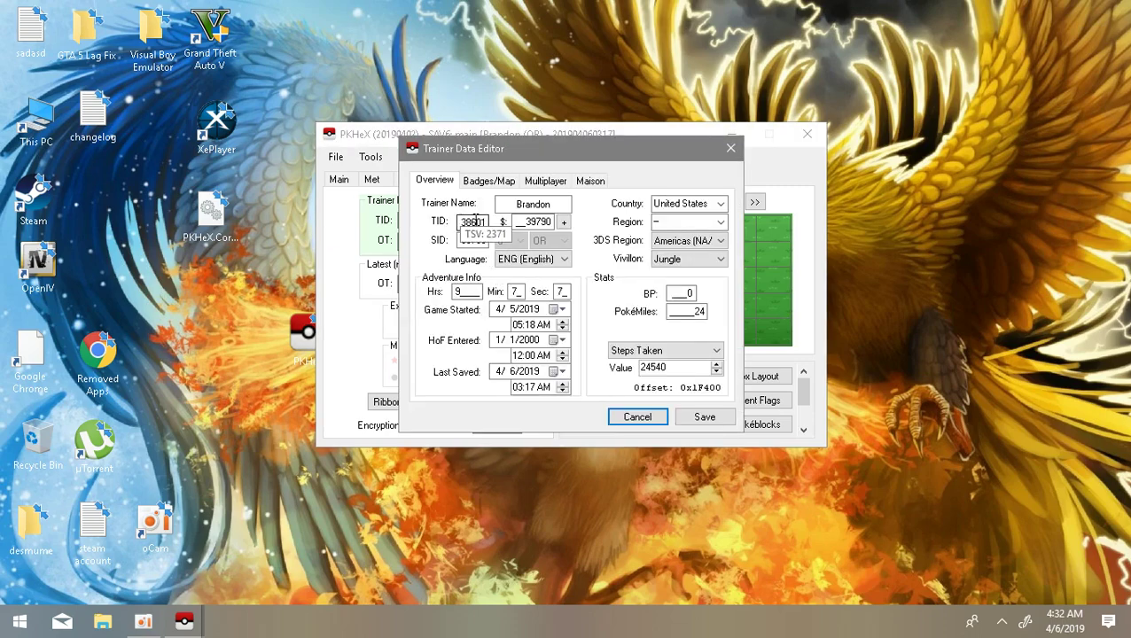
left_click_drag(478, 153, 650, 162)
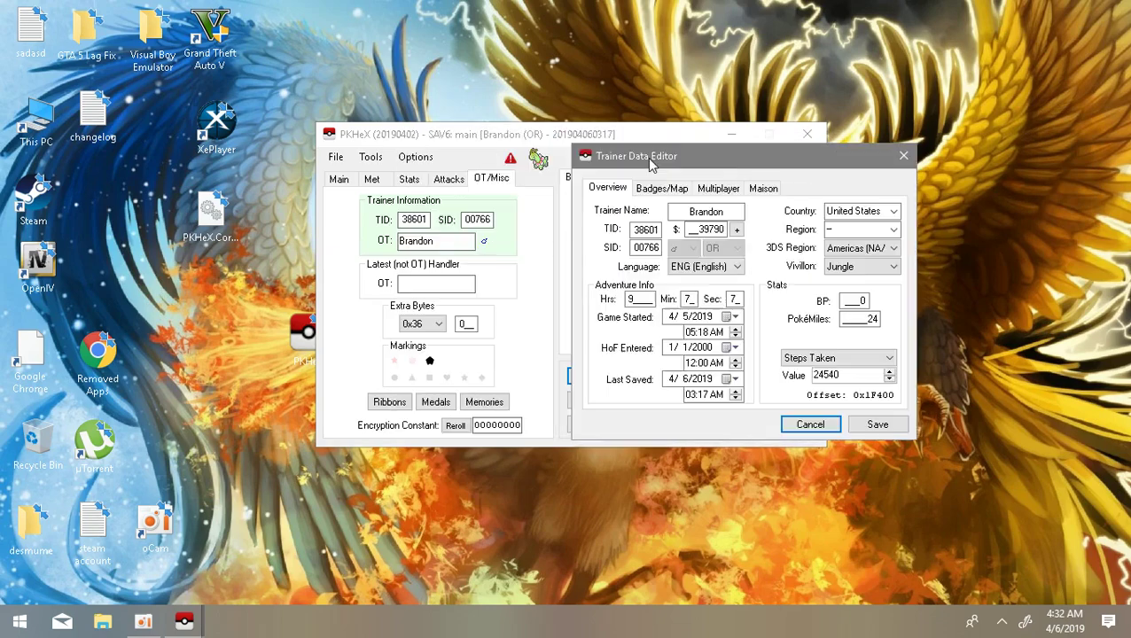
left_click(635, 229)
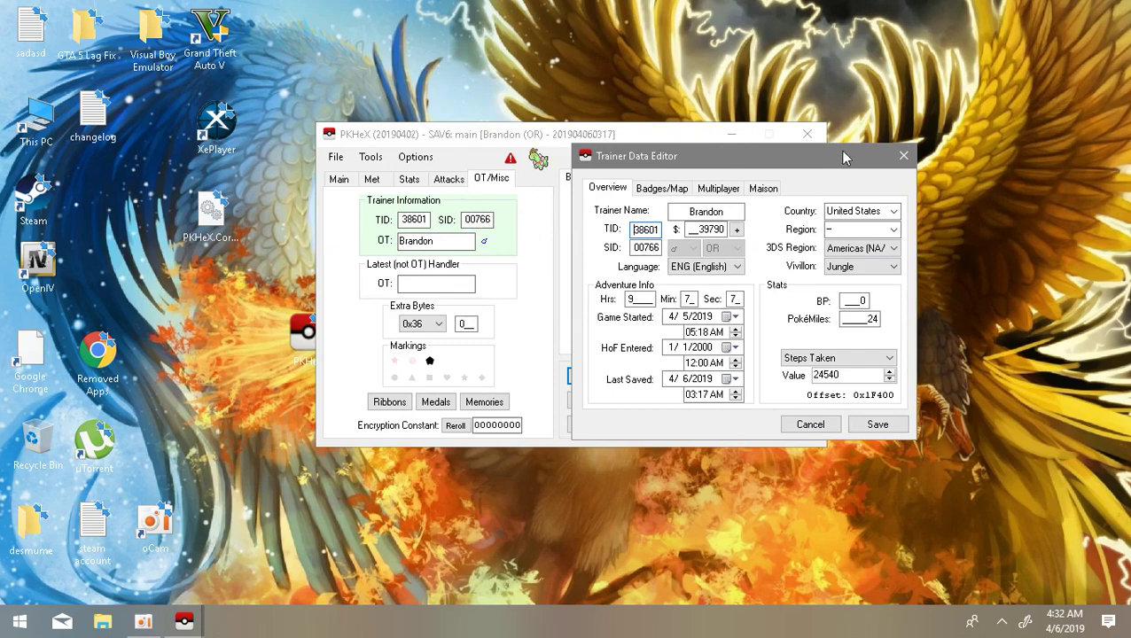
left_click(904, 156)
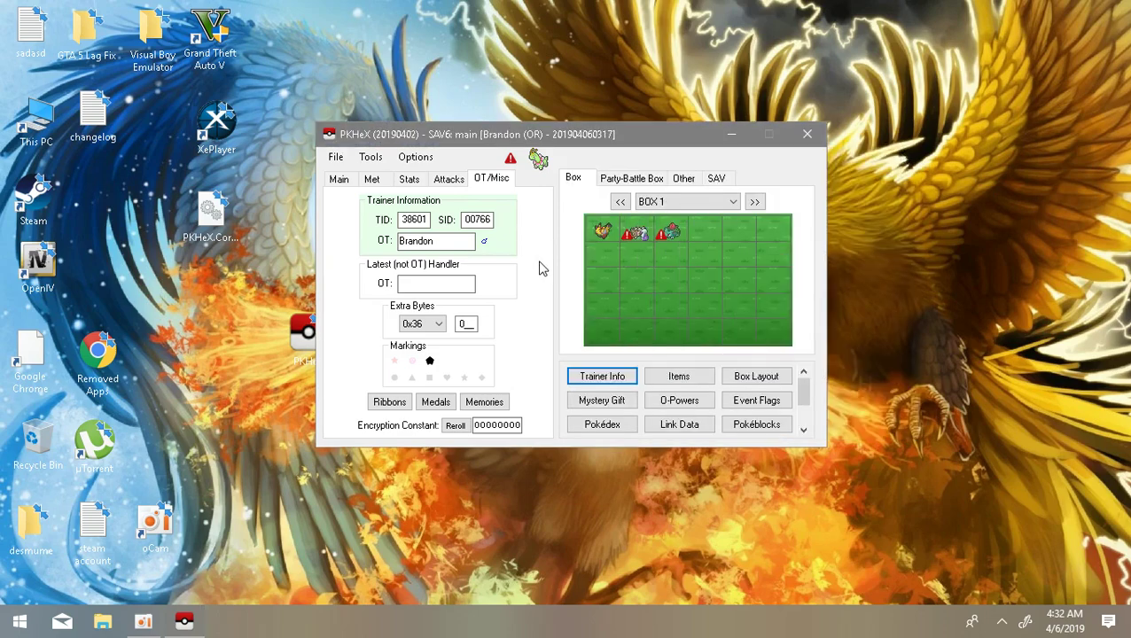
mouse_move(648, 233)
left_click(612, 376)
left_click(658, 422)
Step: Make Meganium shiny and set its friendship to 100
left_click(333, 181)
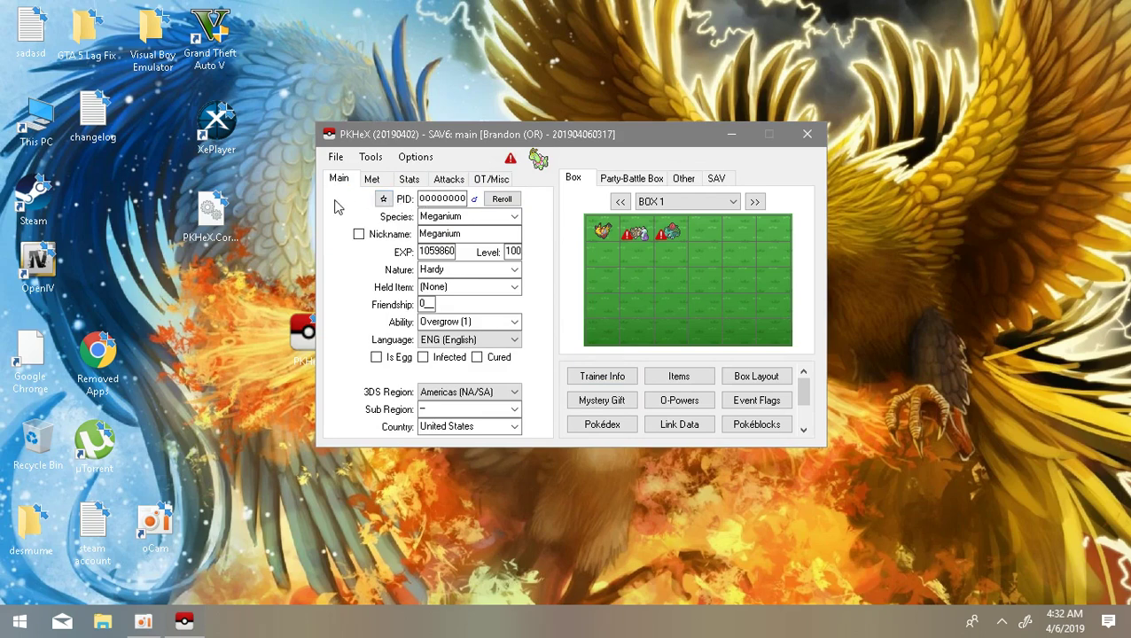
left_click(386, 199)
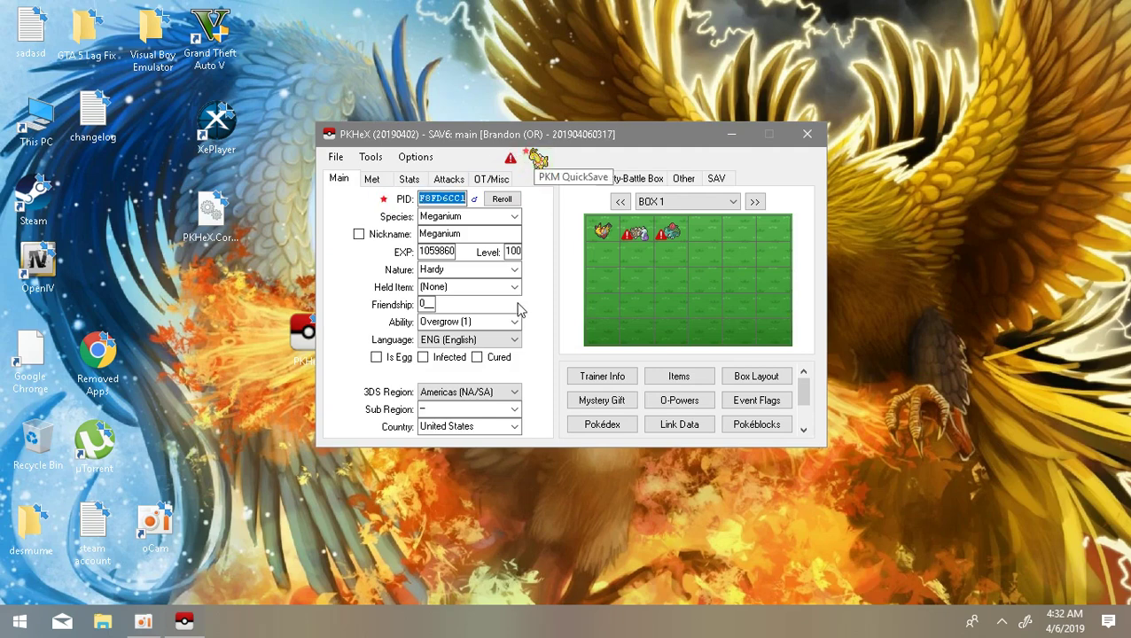
double_click(428, 304)
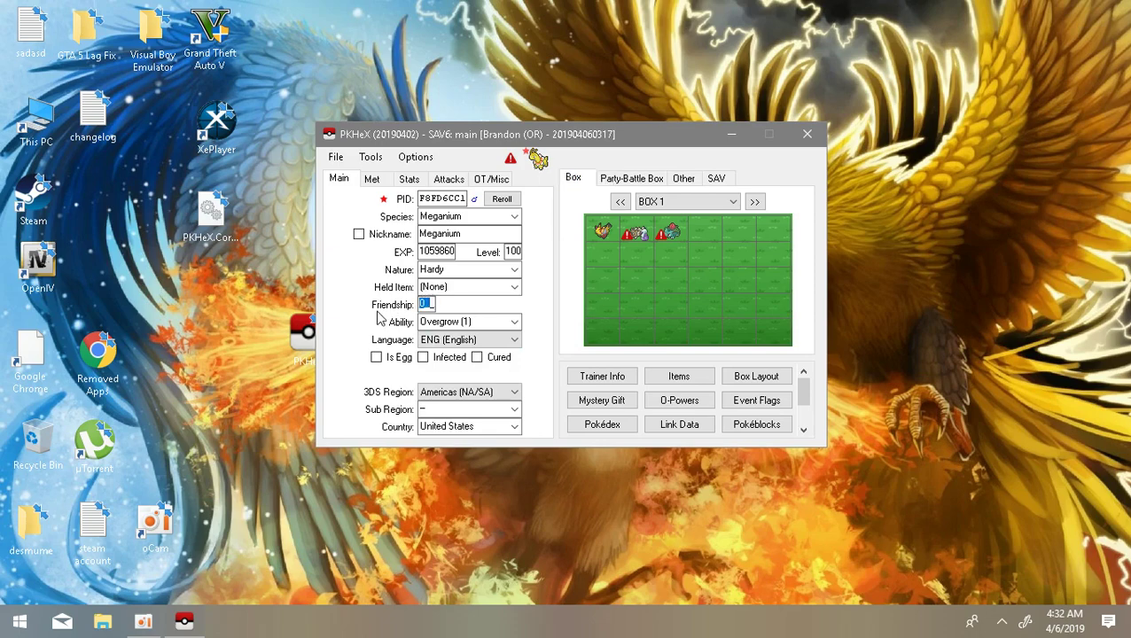
type("765")
key("BackSpace")
key("BackSpace")
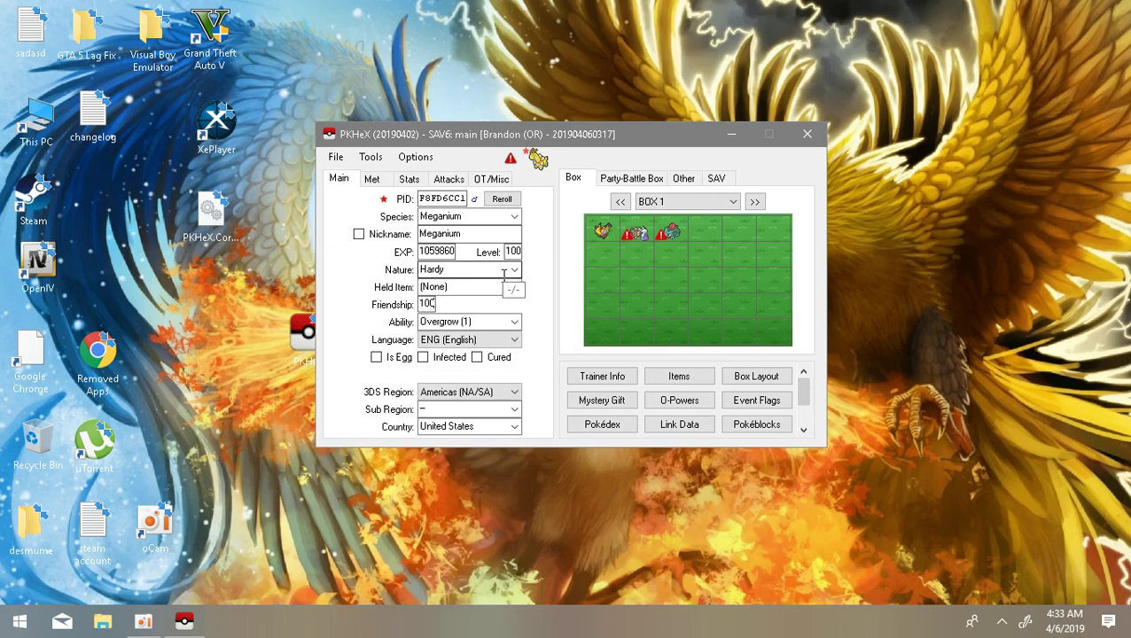
left_click(492, 178)
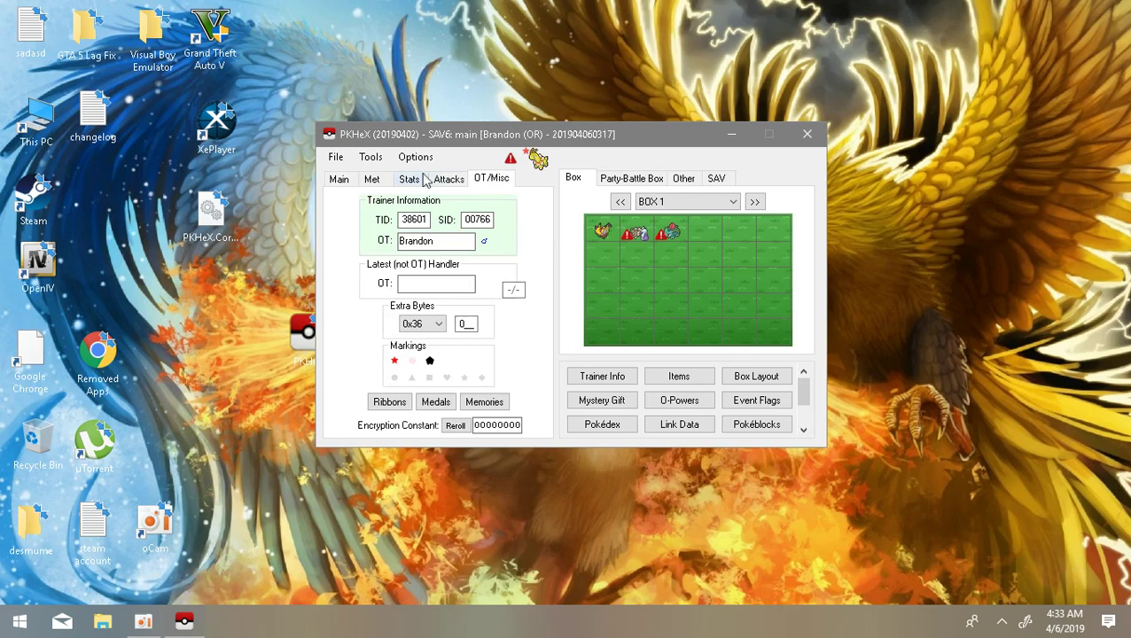
left_click(338, 179)
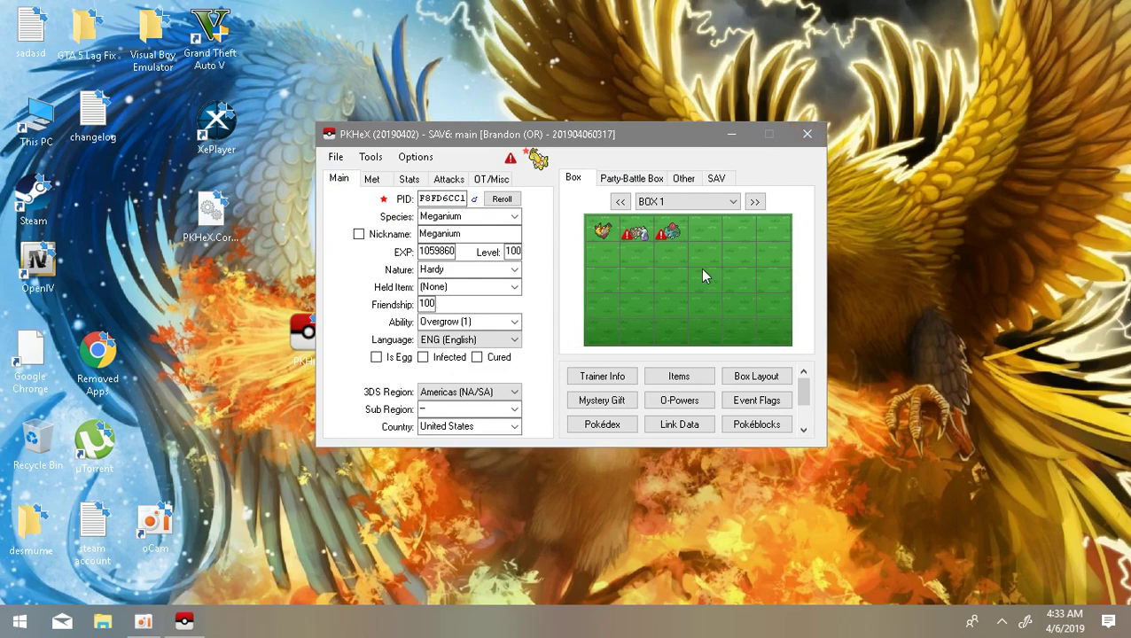
Step: Place the edited Meganium in the fourth slot of BOX 1's first row
left_click(646, 179)
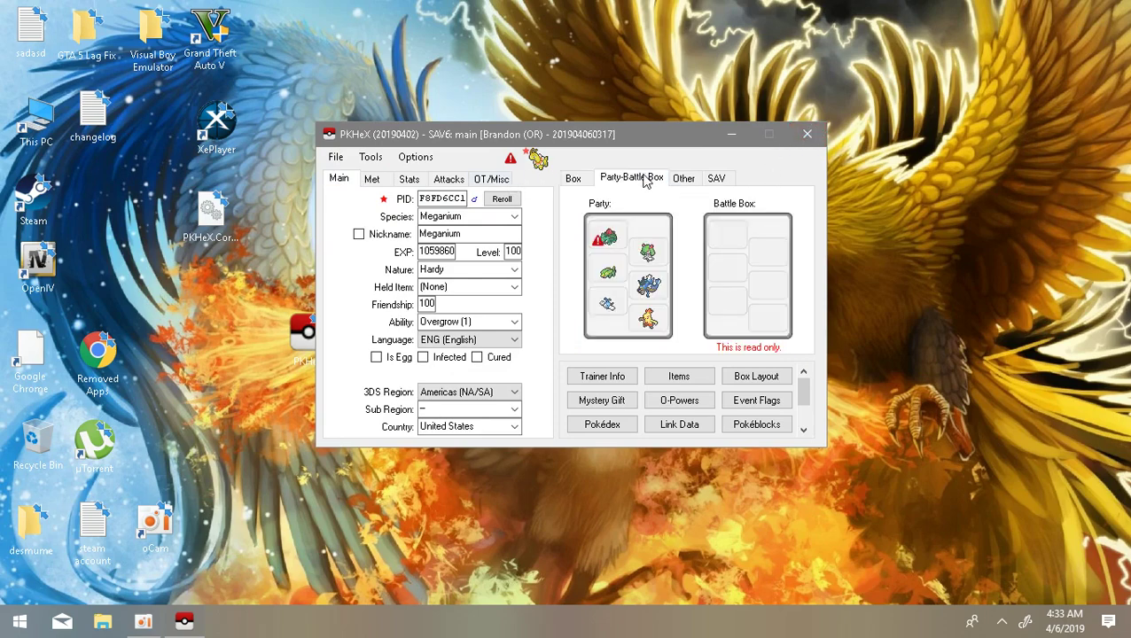
left_click(573, 178)
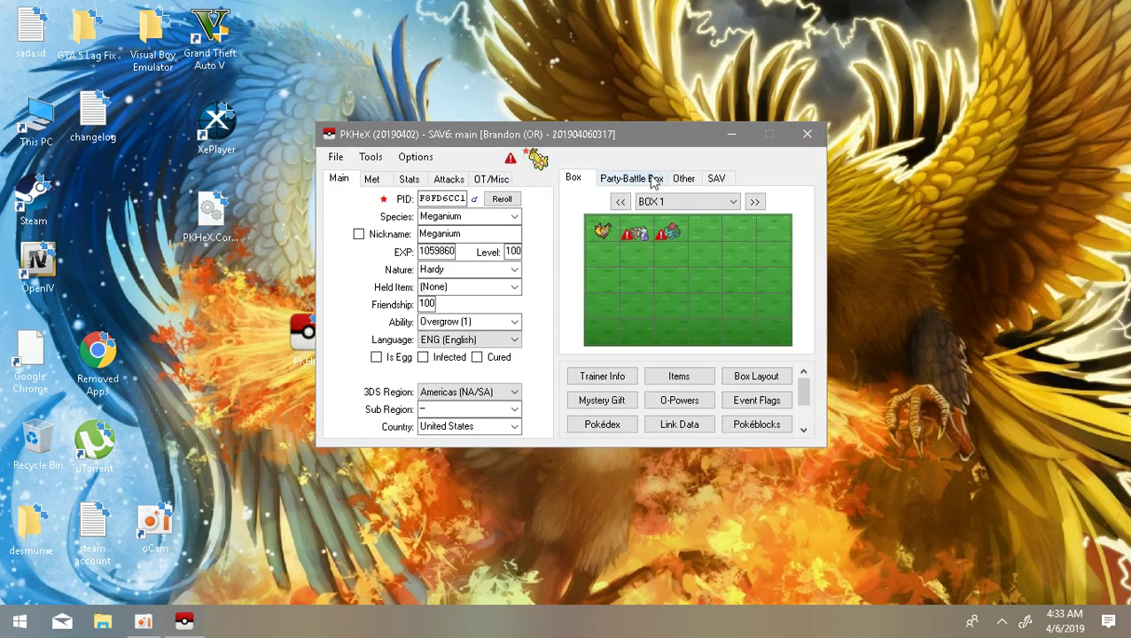
left_click(652, 179)
left_click(574, 178)
left_click_drag(537, 158, 702, 230)
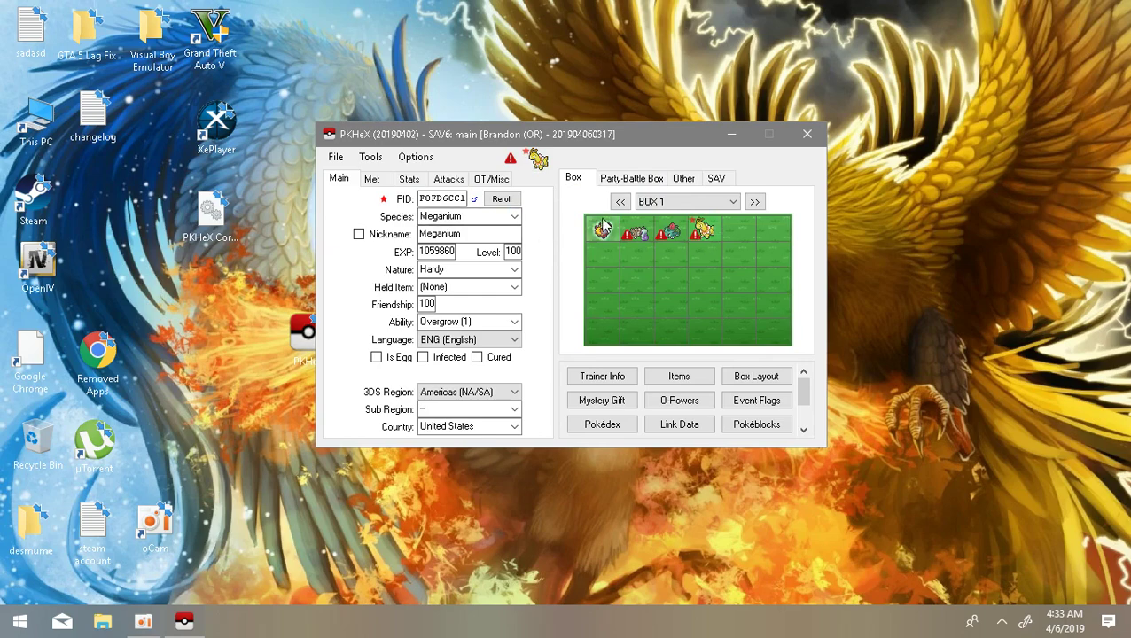
left_click(623, 179)
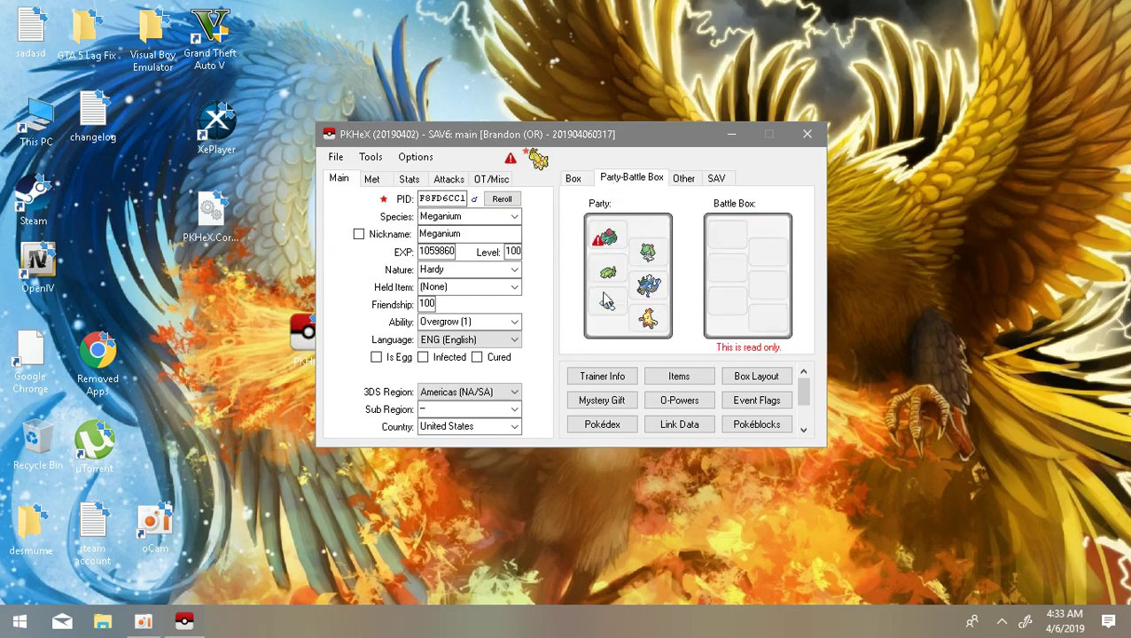
left_click(576, 180)
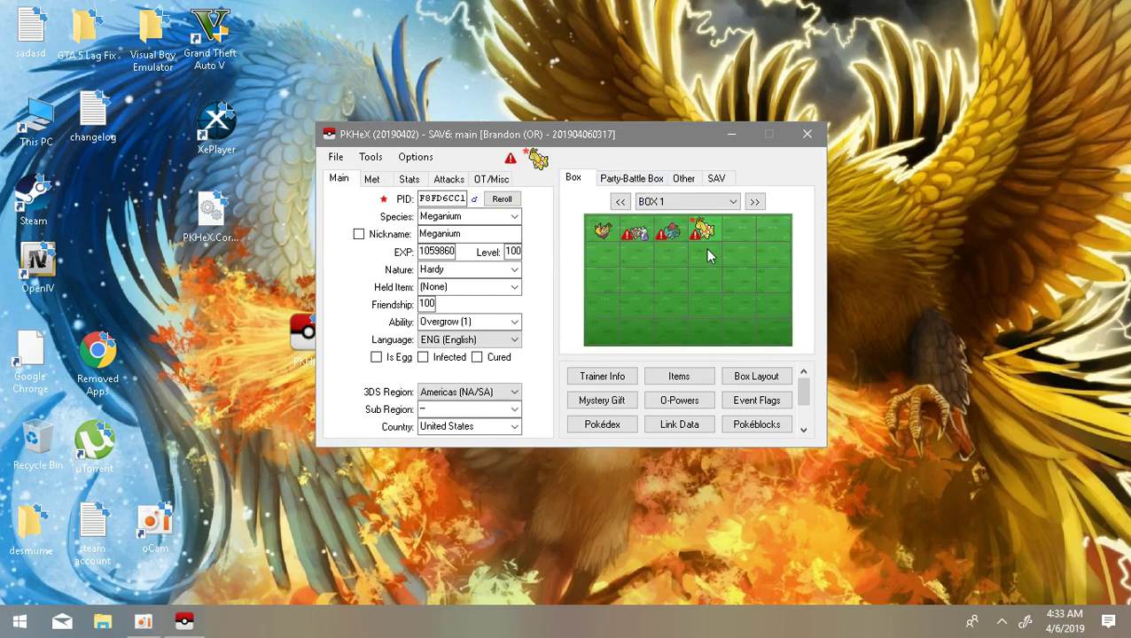
Step: Examine the save's inventory, covering the general items and the medicine pouch with its Rare Candy entry
left_click(679, 376)
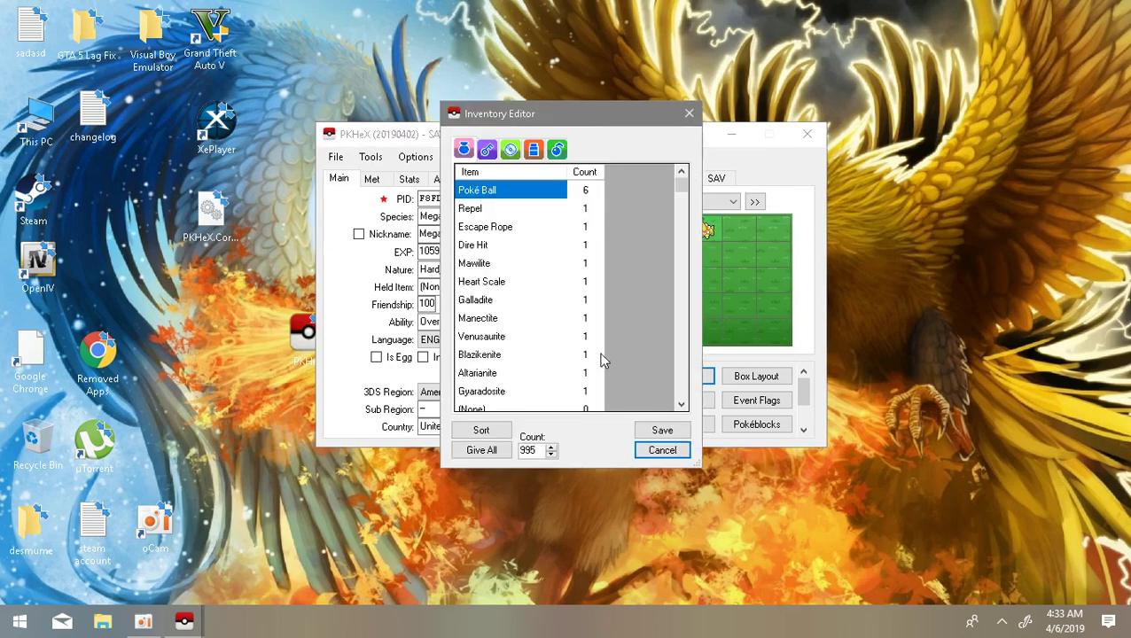
scroll(535, 298, "down", 2)
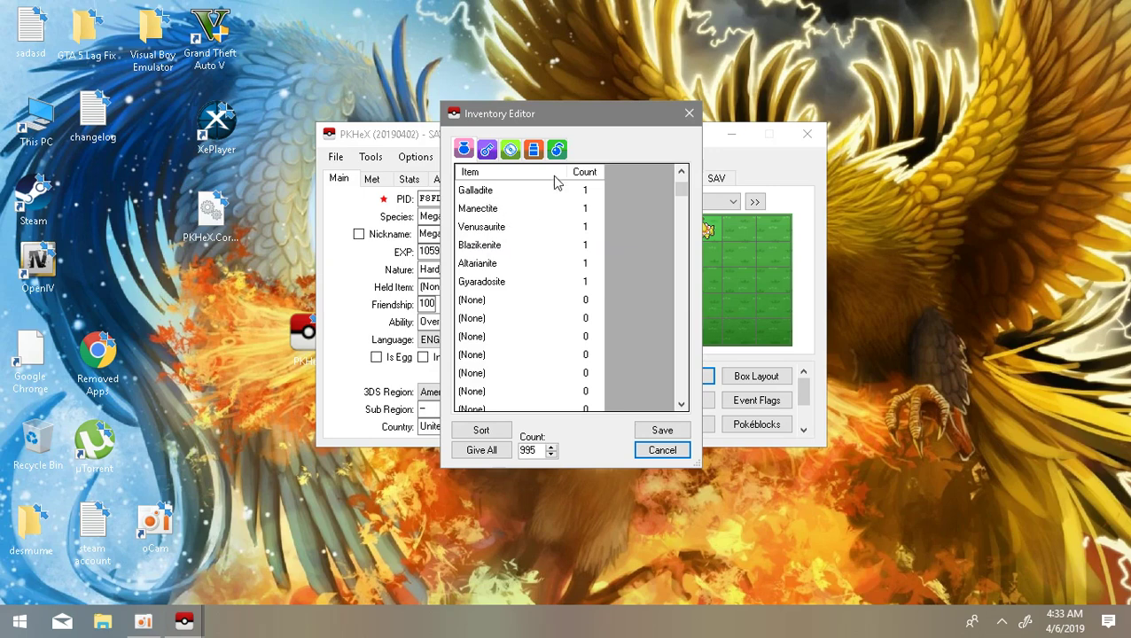
scroll(530, 257, "up", 2)
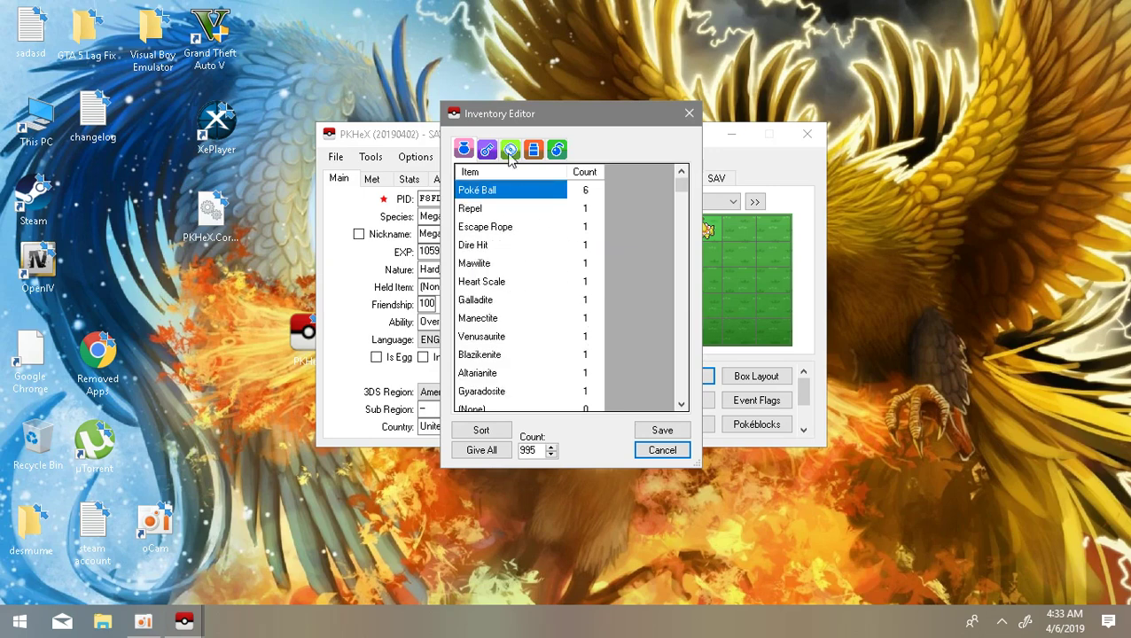
left_click(533, 149)
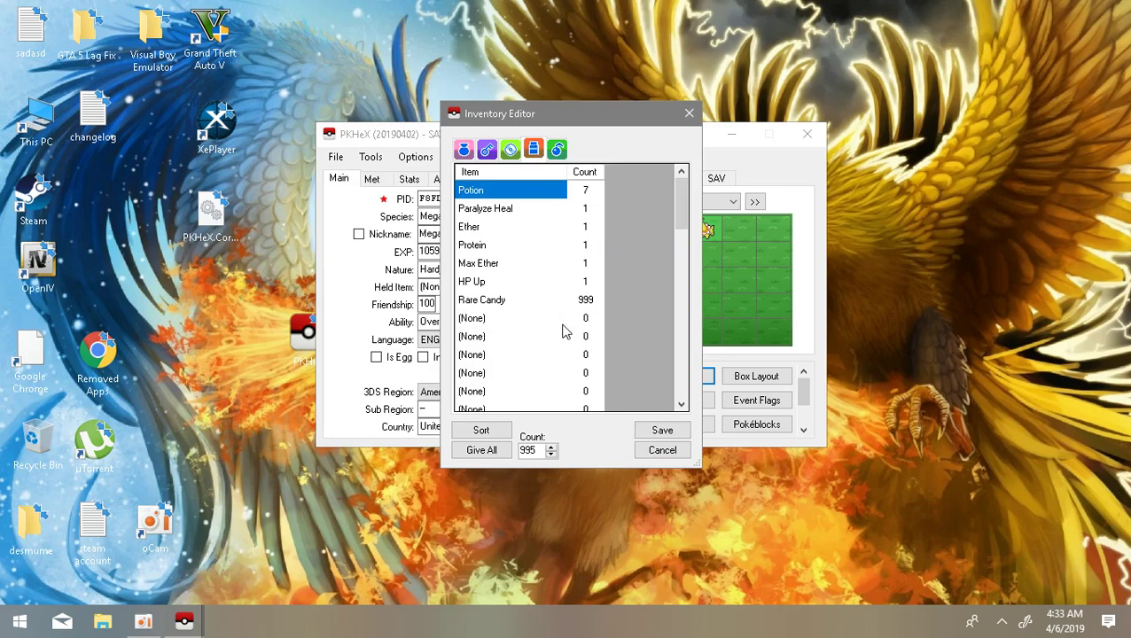
left_click(555, 322)
left_click(541, 301)
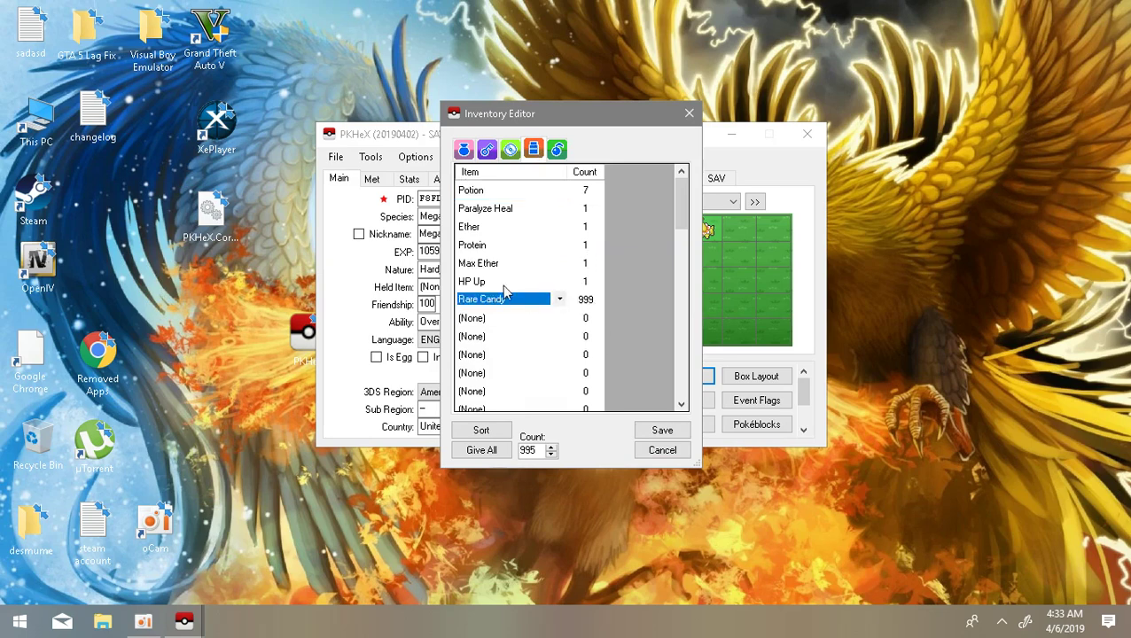
left_click(487, 150)
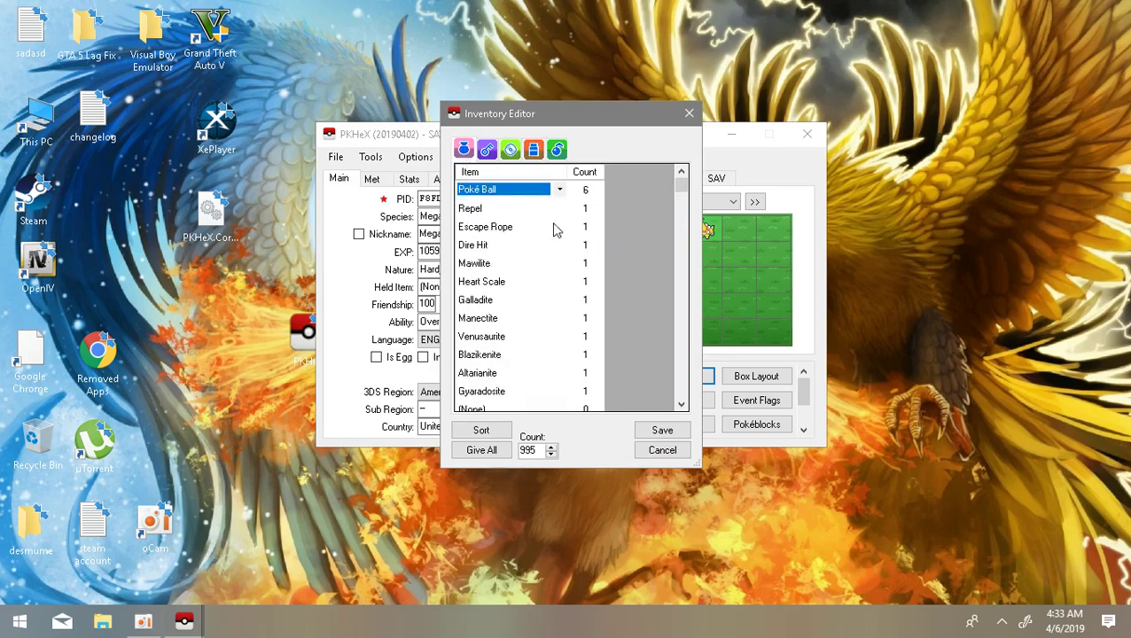
scroll(550, 390, "down", 3)
scroll(513, 311, "up", 3)
Step: Set the fourth empty slot below Gyaradosite in the general items pouch to Thick Club
left_click(490, 319)
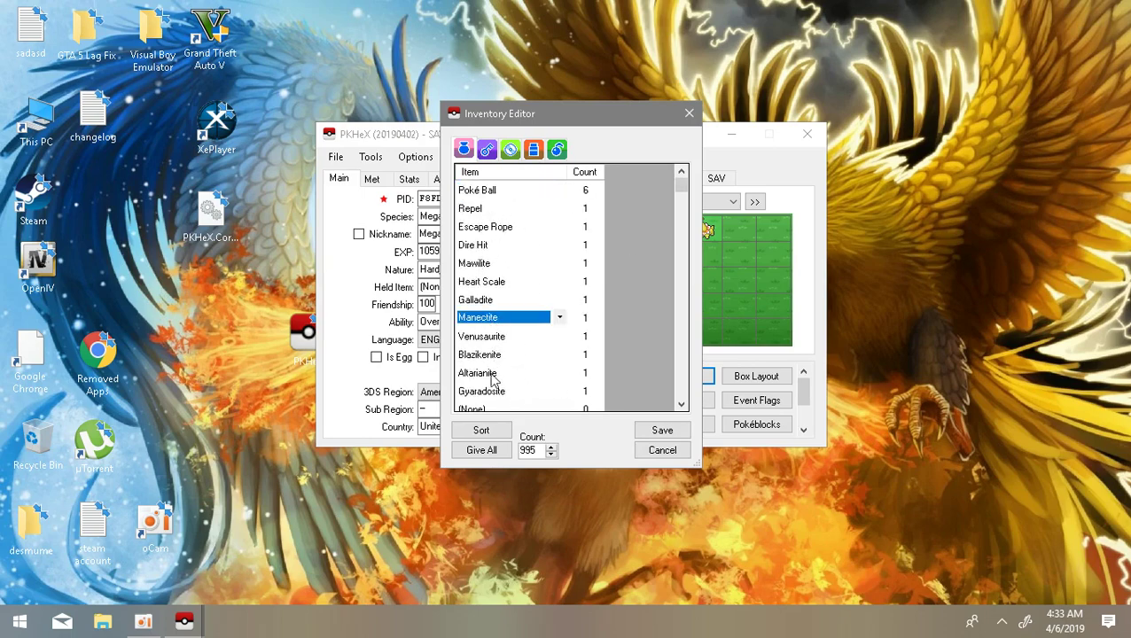
scroll(478, 306, "down", 3)
left_click(477, 301)
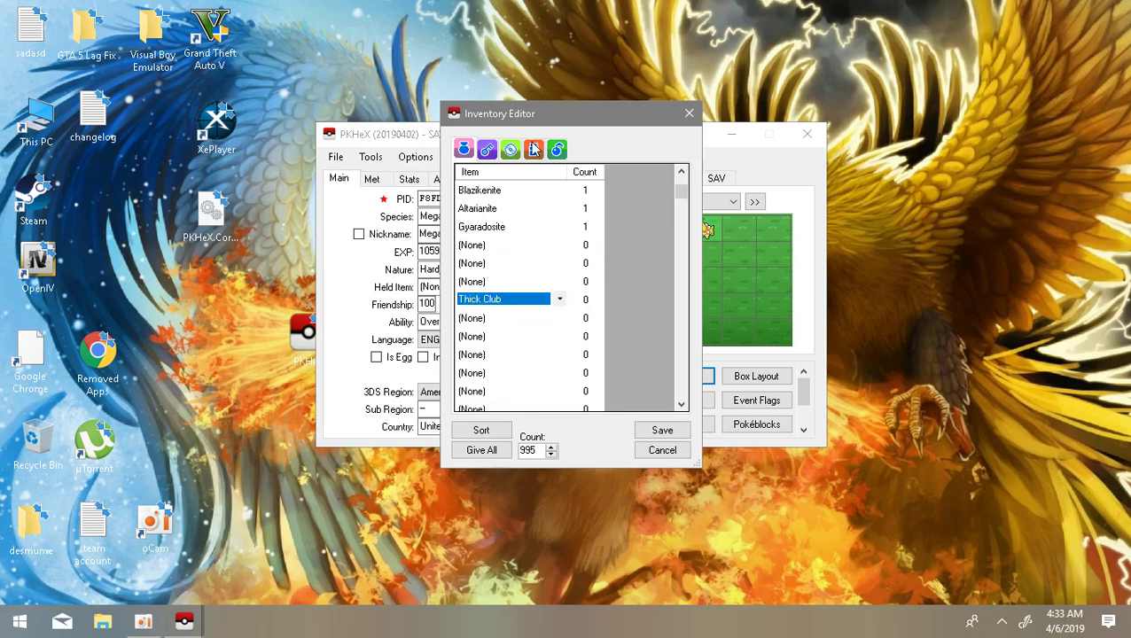
Step: Add 965 Potions in the empty medicine pouch slot below Rare Candy and save the inventory
left_click(532, 149)
left_click(486, 322)
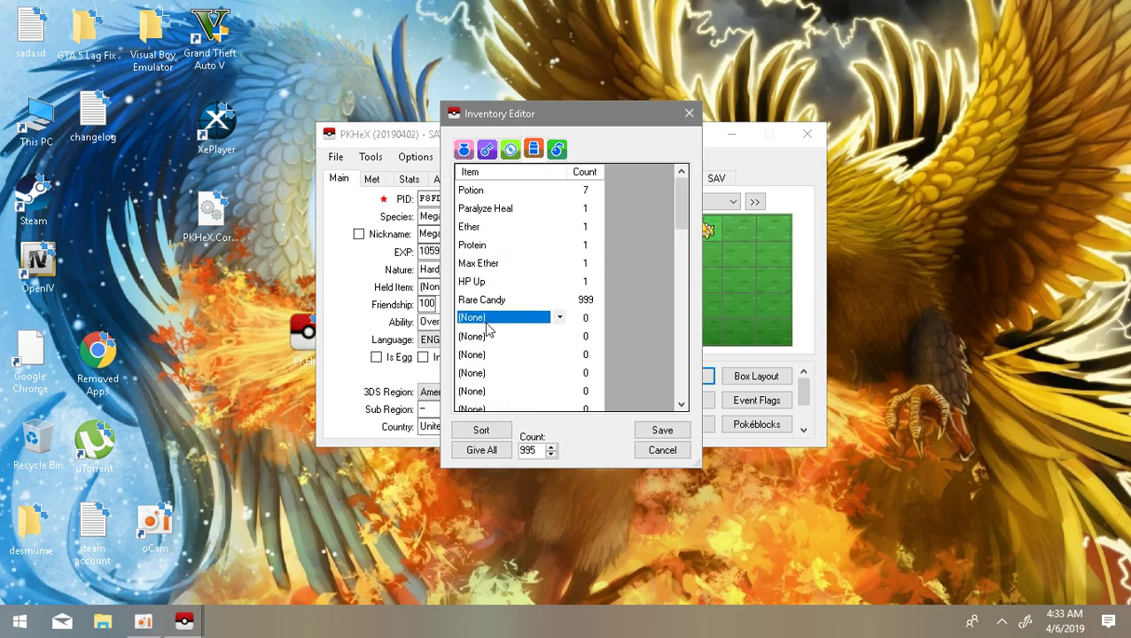
type("Potion")
left_click(586, 318)
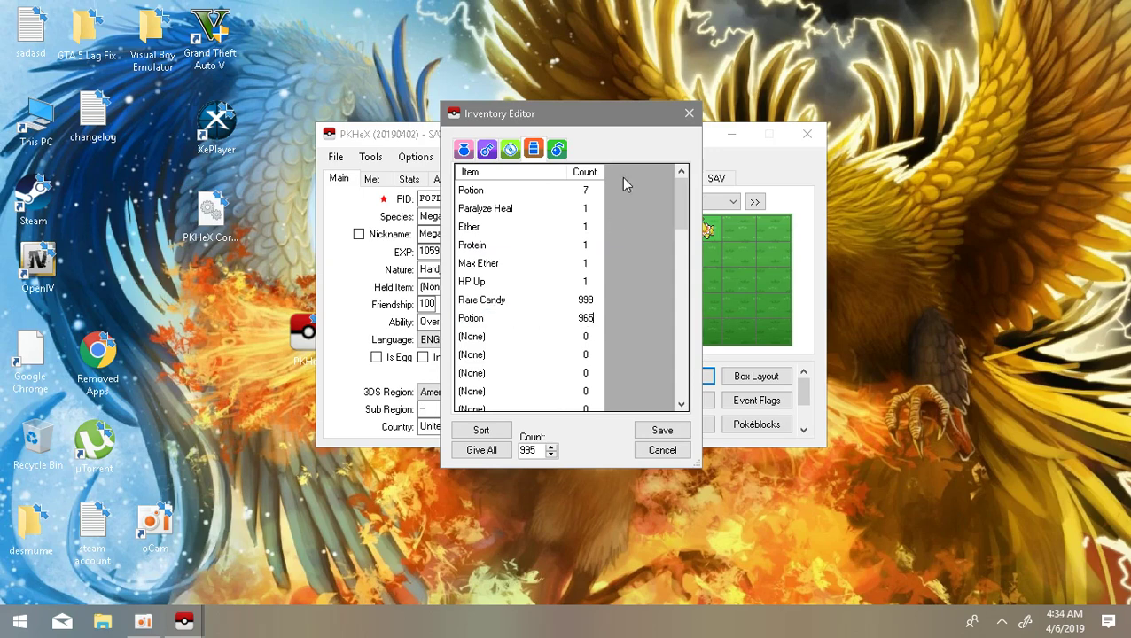
left_click(678, 430)
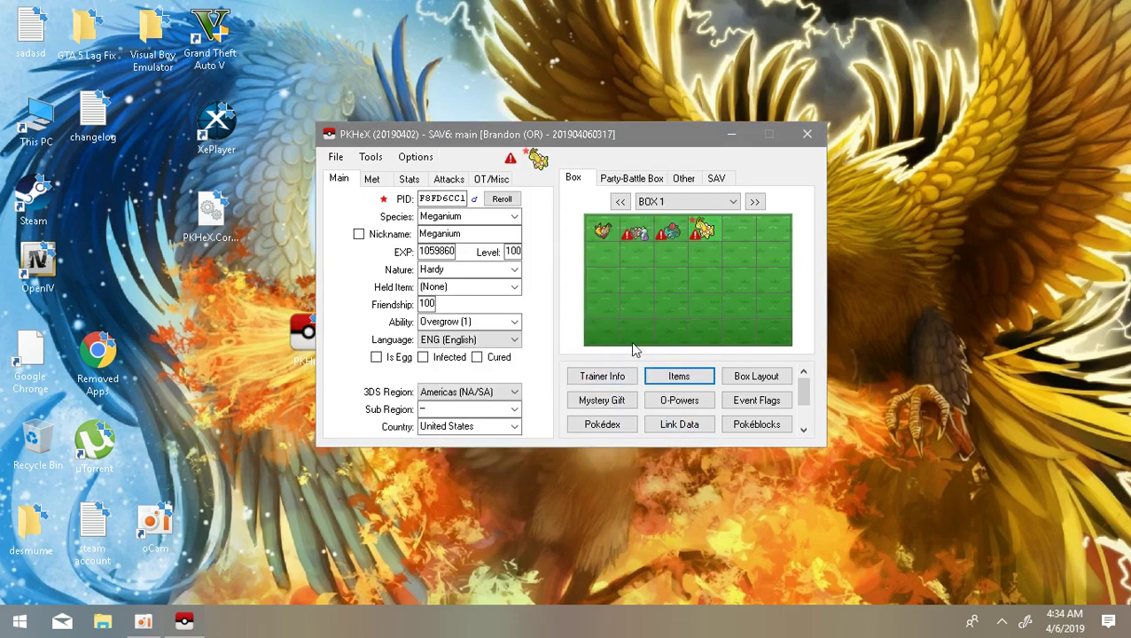
Step: Look over the Pokédex editor's species list with its seen, owned and language options, and leave it without saving
left_click(606, 426)
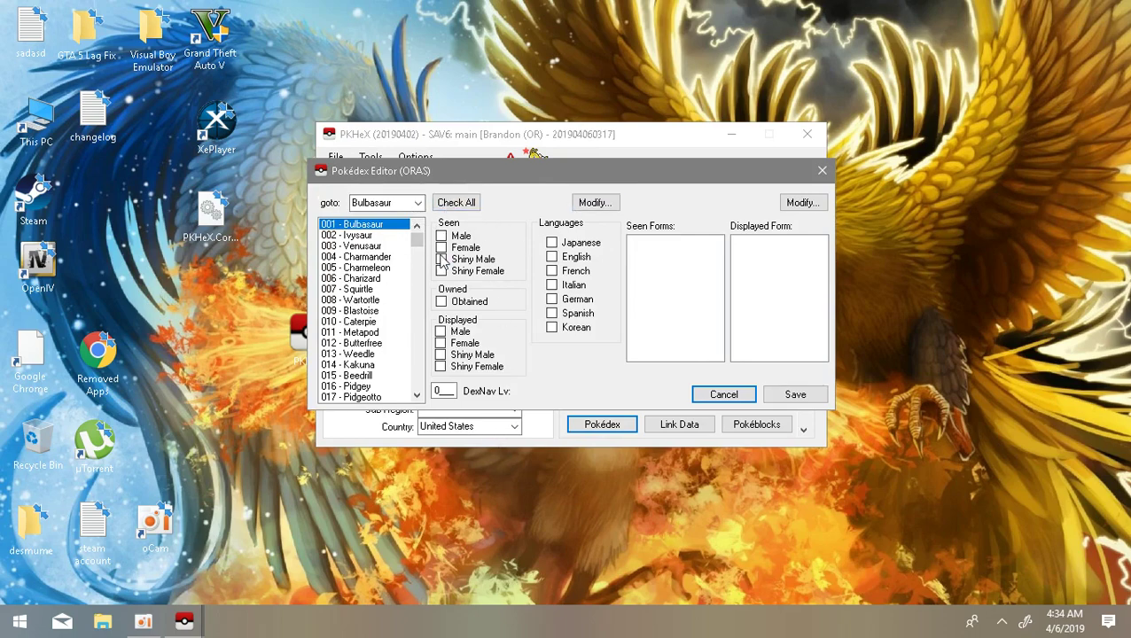
mouse_move(417, 238)
left_mouse_down()
mouse_move(413, 383)
mouse_move(413, 232)
left_mouse_up()
mouse_move(377, 179)
left_mouse_down()
mouse_move(410, 188)
mouse_move(616, 357)
mouse_move(450, 263)
mouse_move(367, 191)
left_mouse_up()
left_click(713, 406)
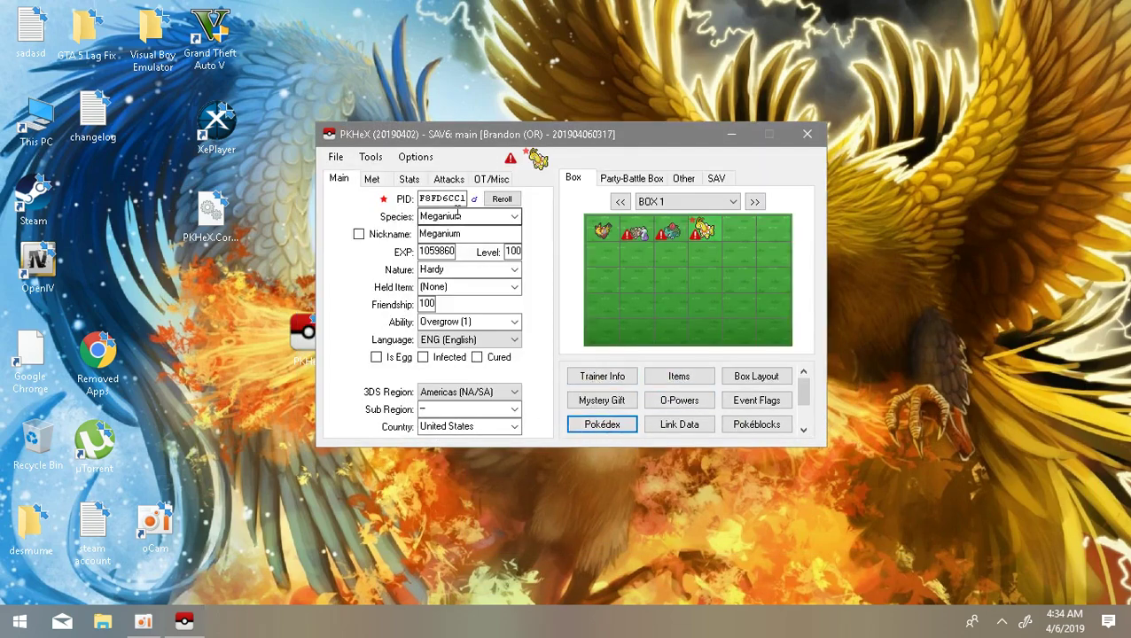
Step: Review the general items pouch and the party Pokémon, and return to the view of BOX 1
left_click(679, 376)
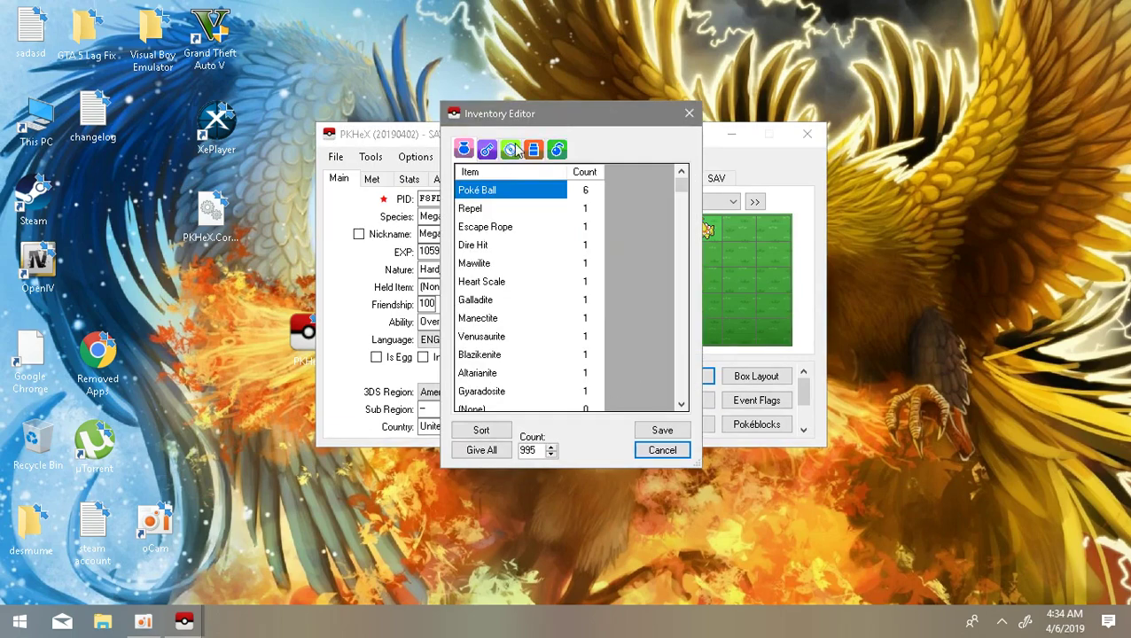
left_click(463, 152)
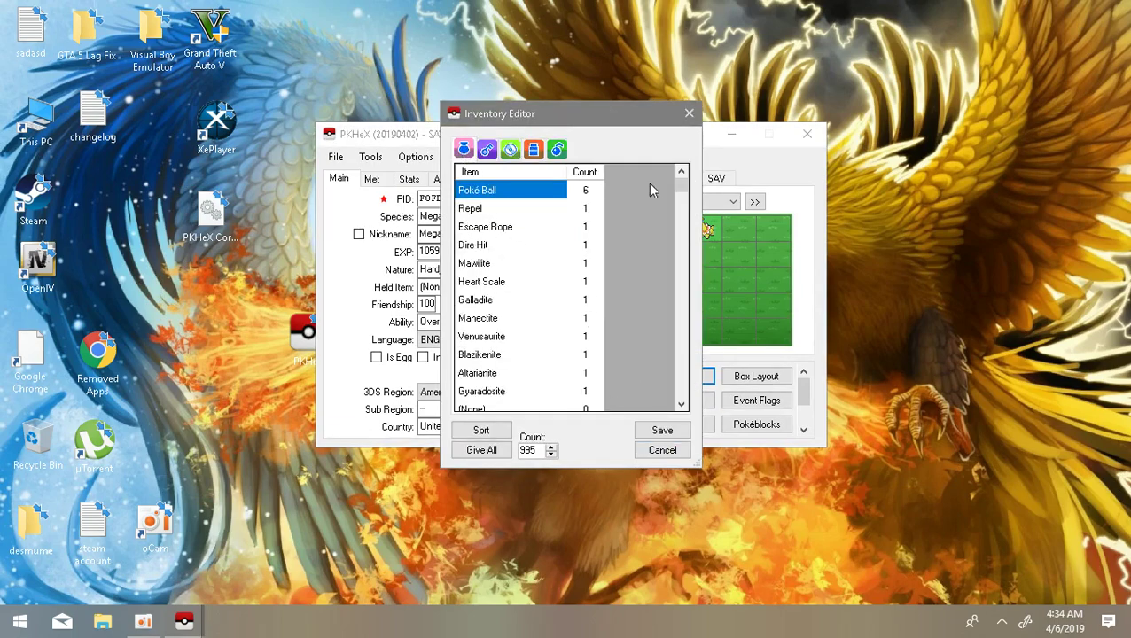
left_click(688, 113)
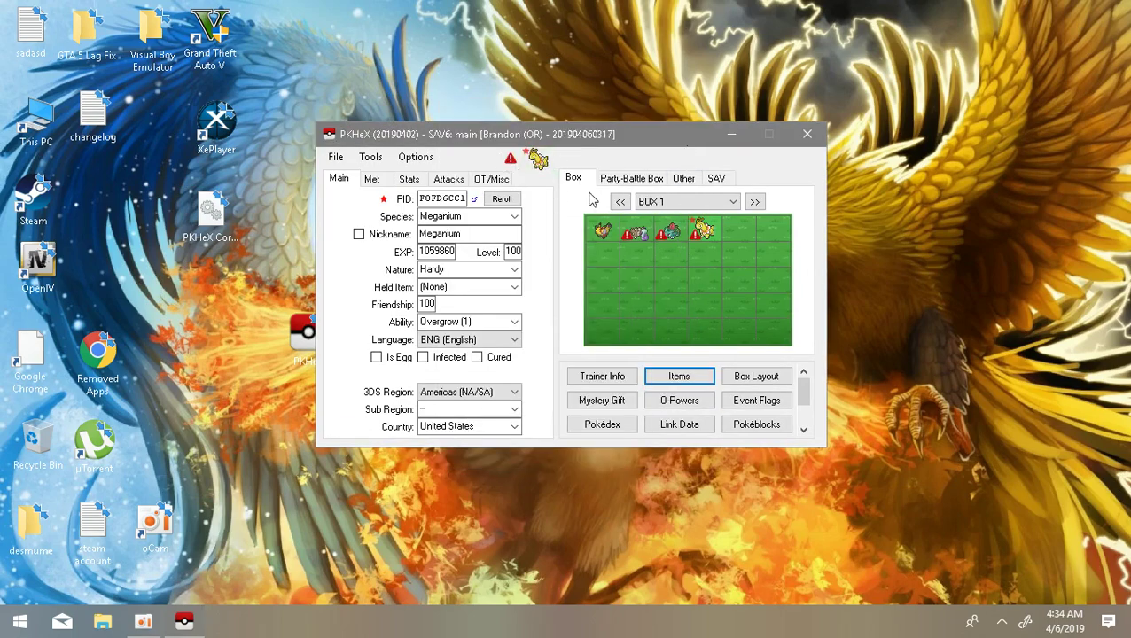
left_click(625, 180)
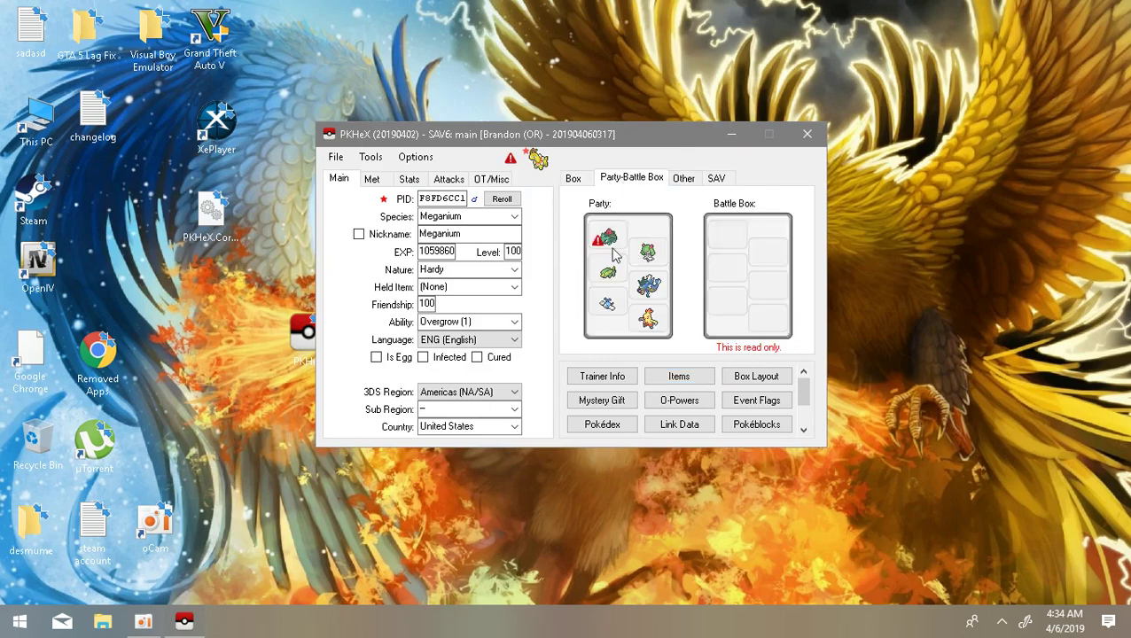
left_click(574, 180)
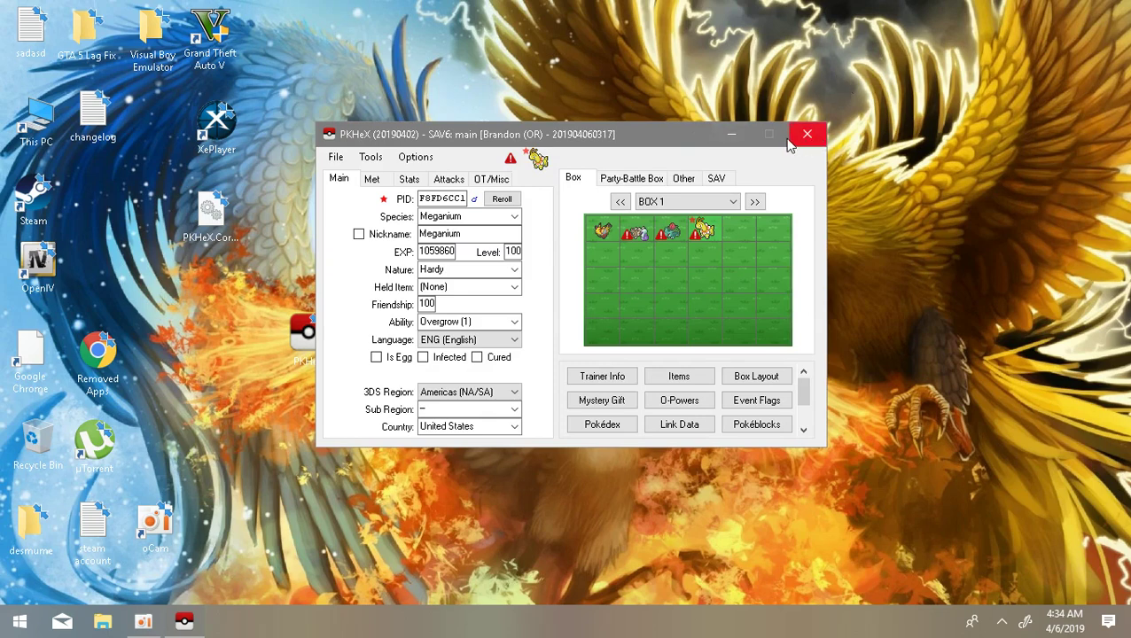
Step: Export the edited save as main into the game's 00000001 data folder, overwriting the existing file
left_click(328, 158)
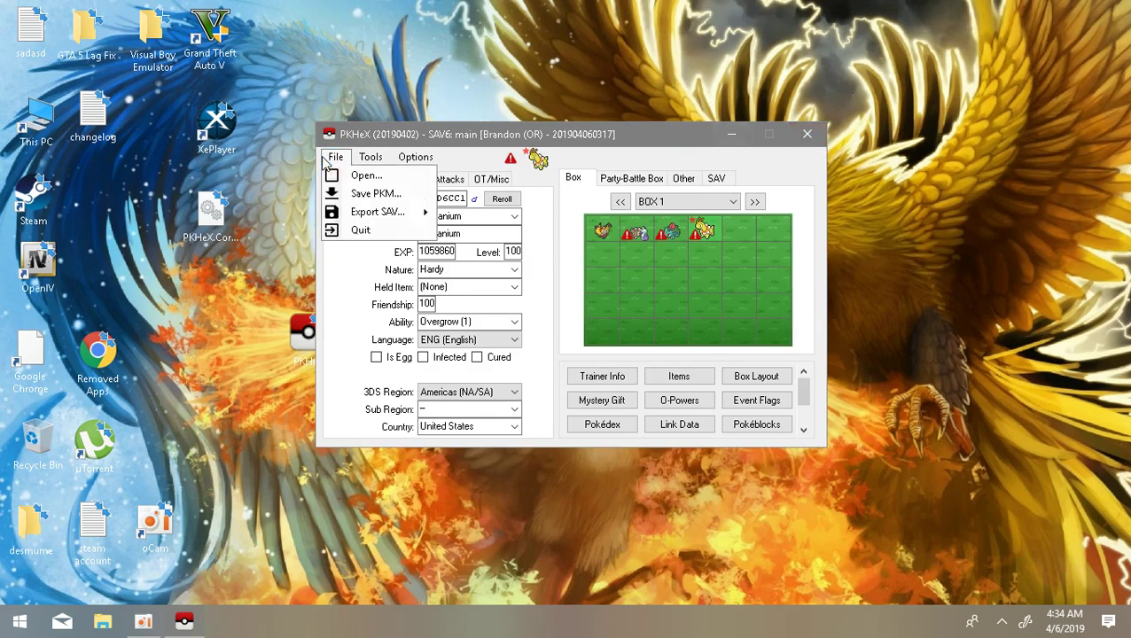
mouse_move(373, 213)
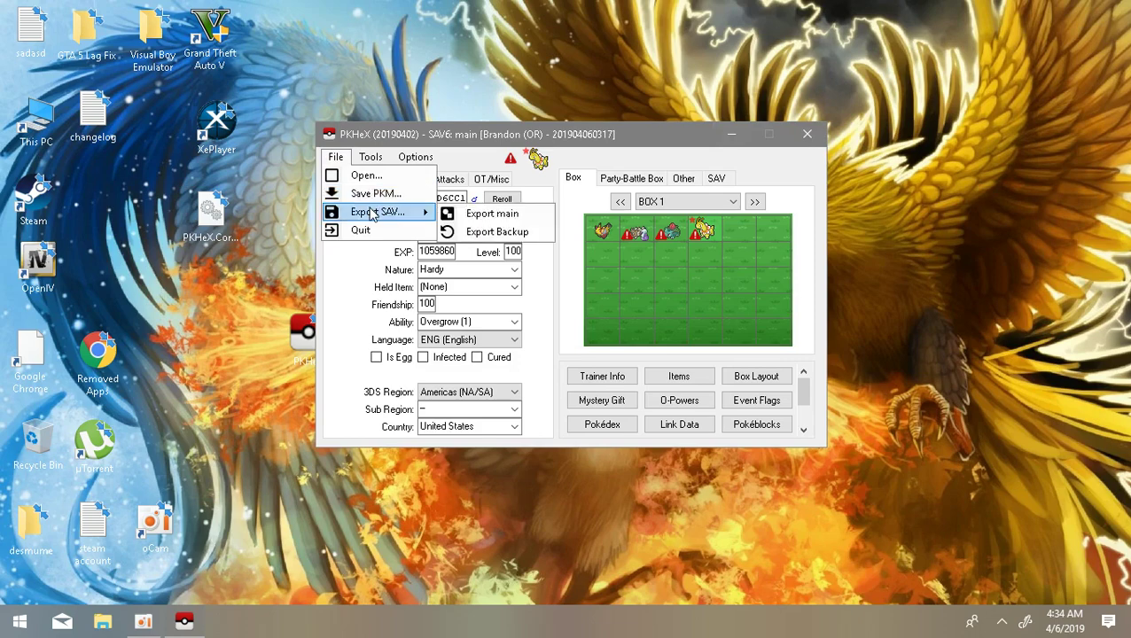
left_click(484, 214)
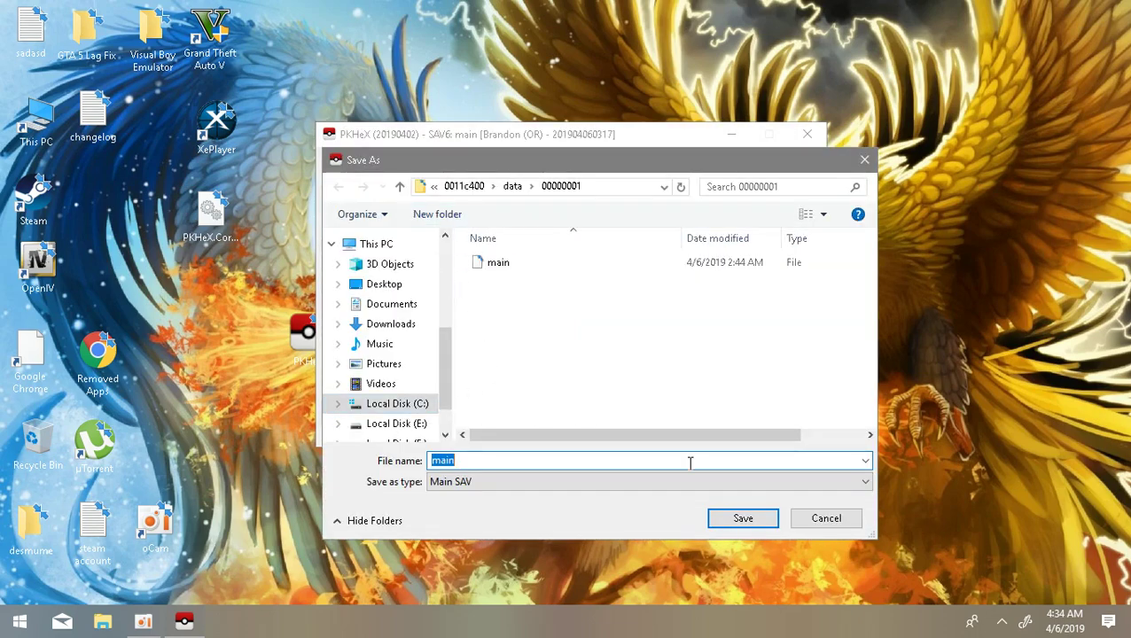
left_click(742, 520)
left_click(606, 310)
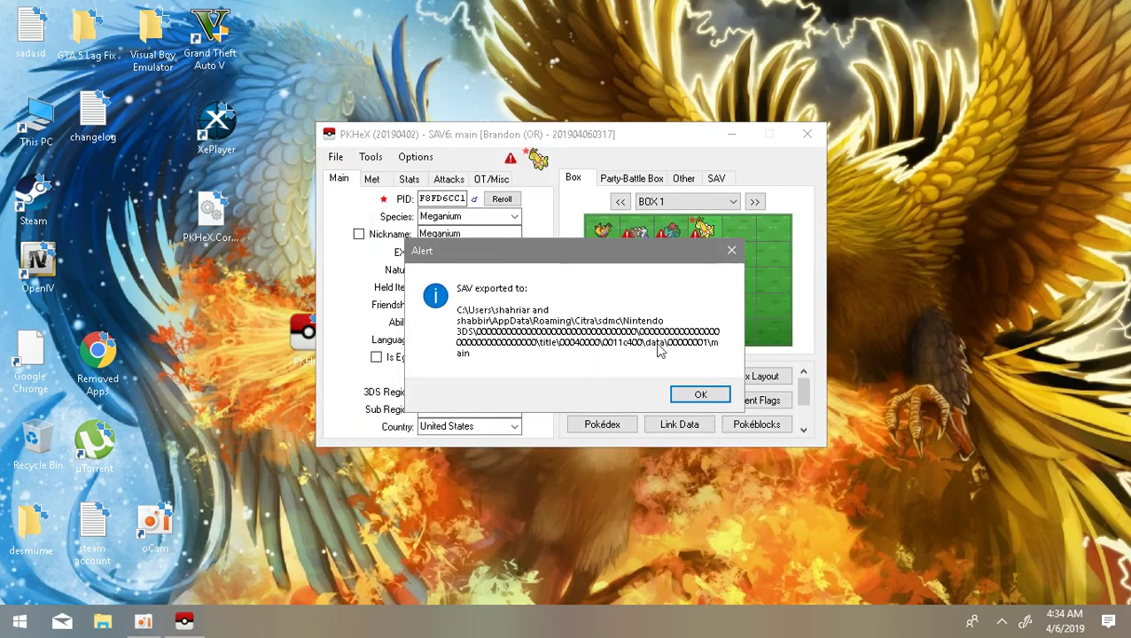
left_click(714, 396)
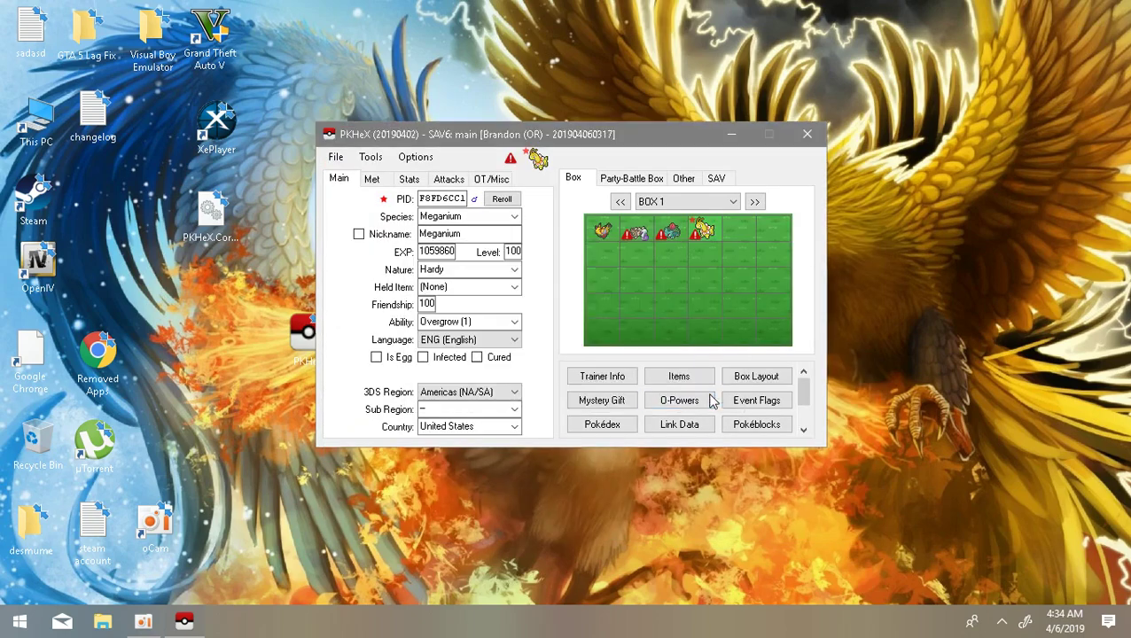
Step: Close the save editor, refresh the desktop and launch the Pokémon Omega Ruby game file in Citra Nightly
left_click(807, 137)
right_click(613, 152)
left_click(656, 201)
right_click(580, 188)
left_click(620, 229)
left_click_drag(454, 312, 395, 235)
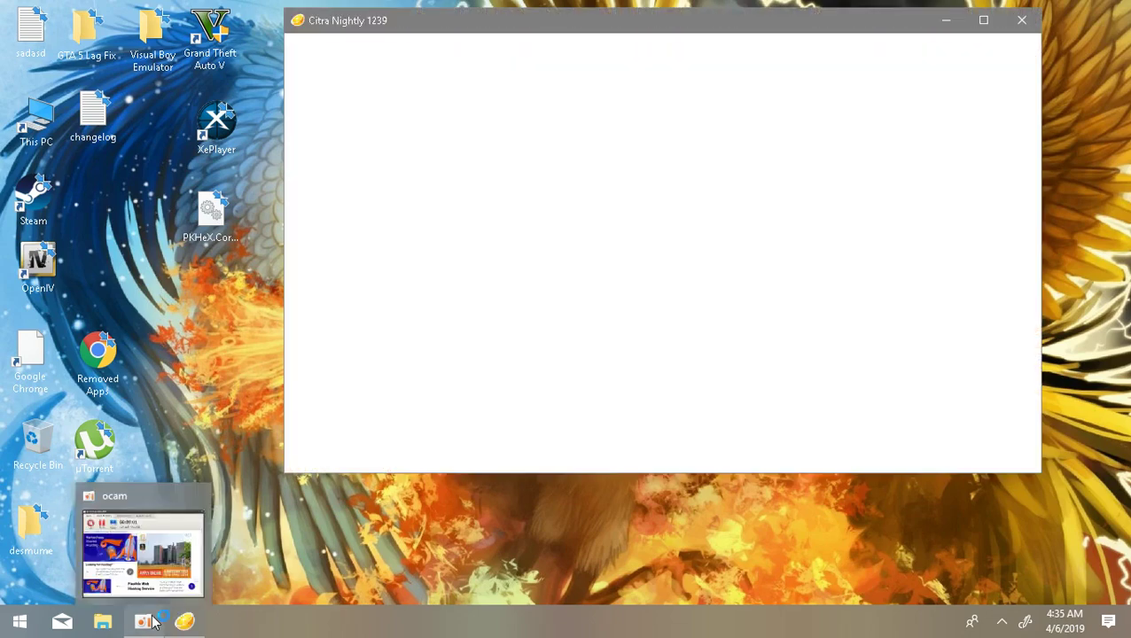
left_click(153, 622)
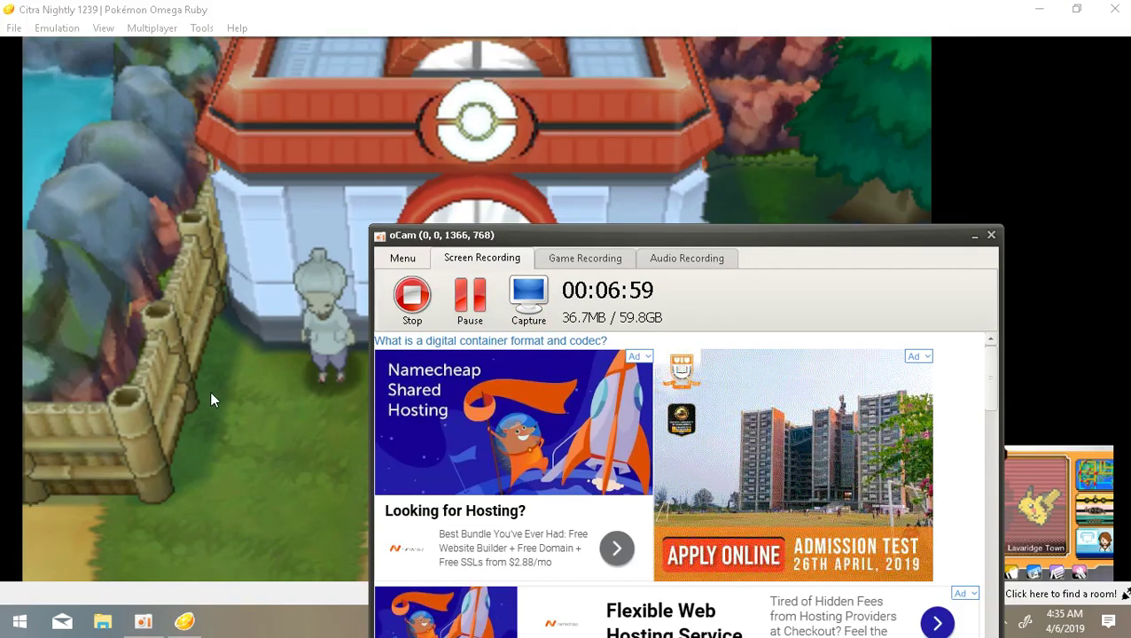
left_click(209, 391)
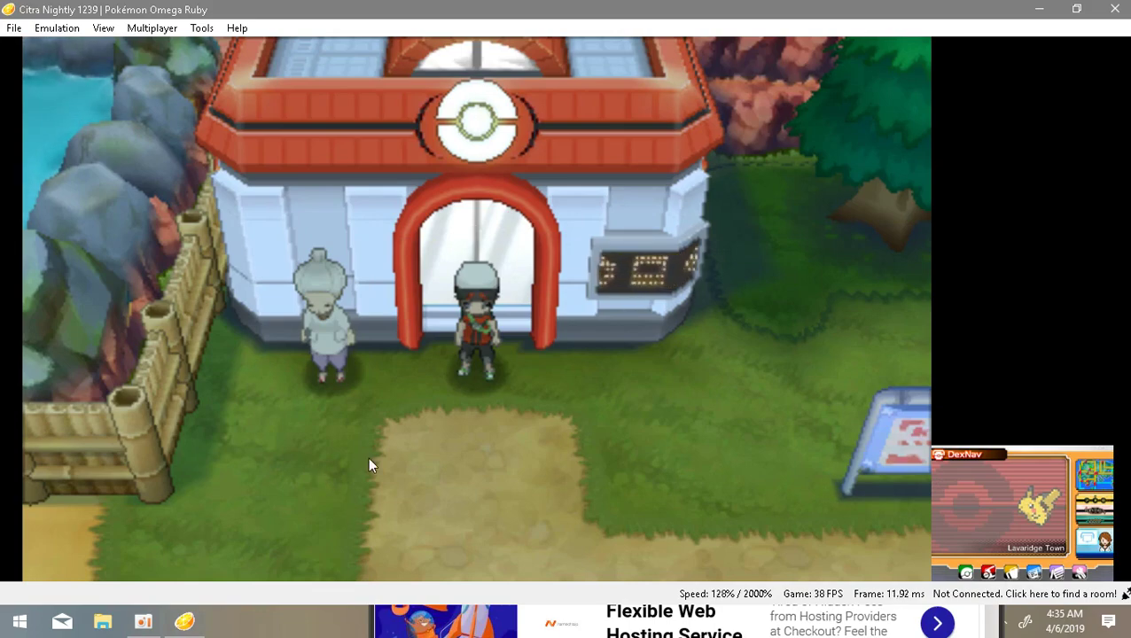
key("Up")
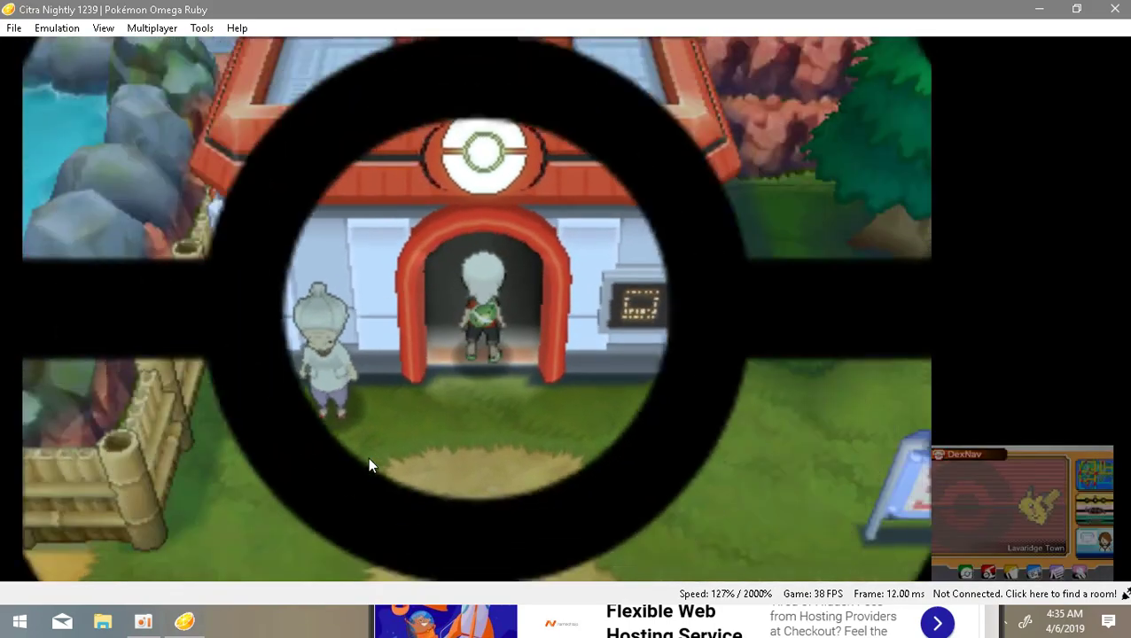
key("Up")
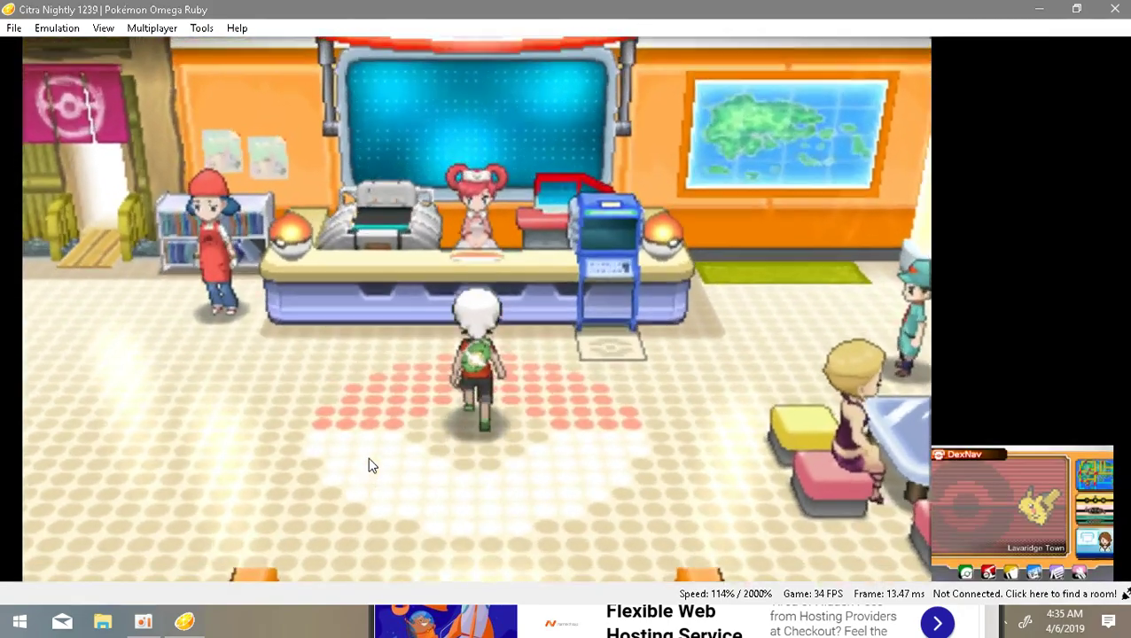
key("Up")
key("Right")
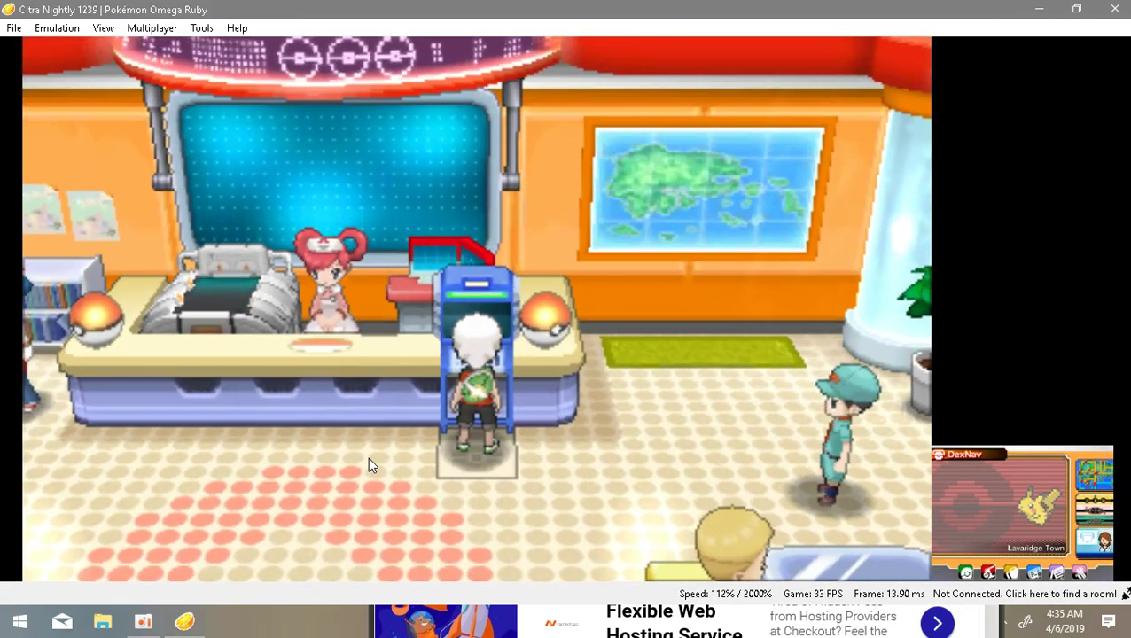
key("a")
key("a")
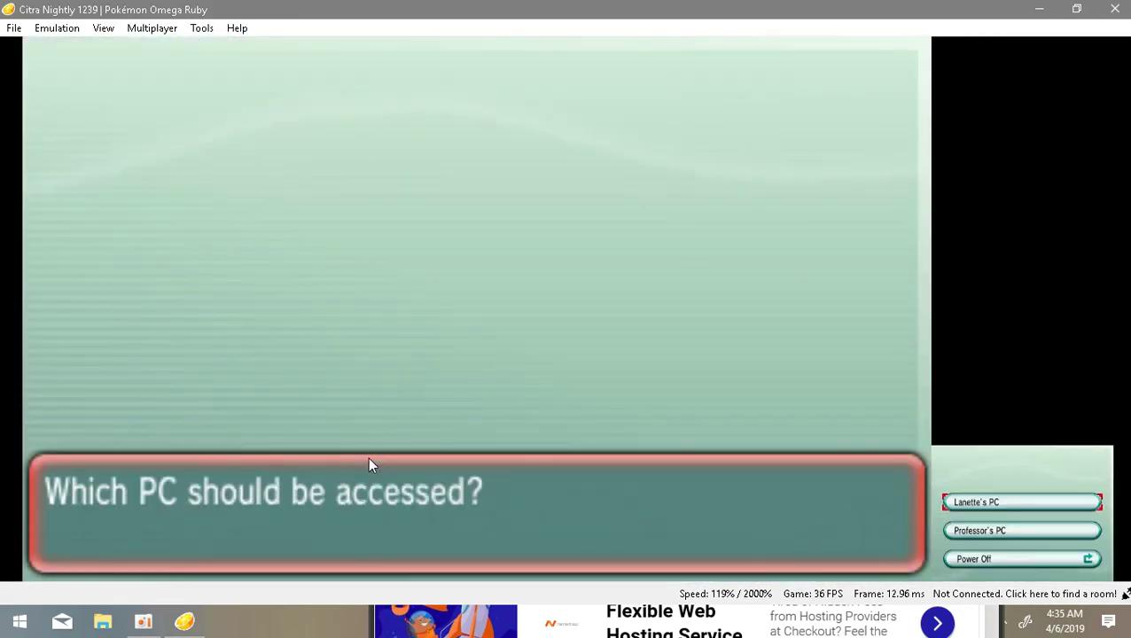
key("a")
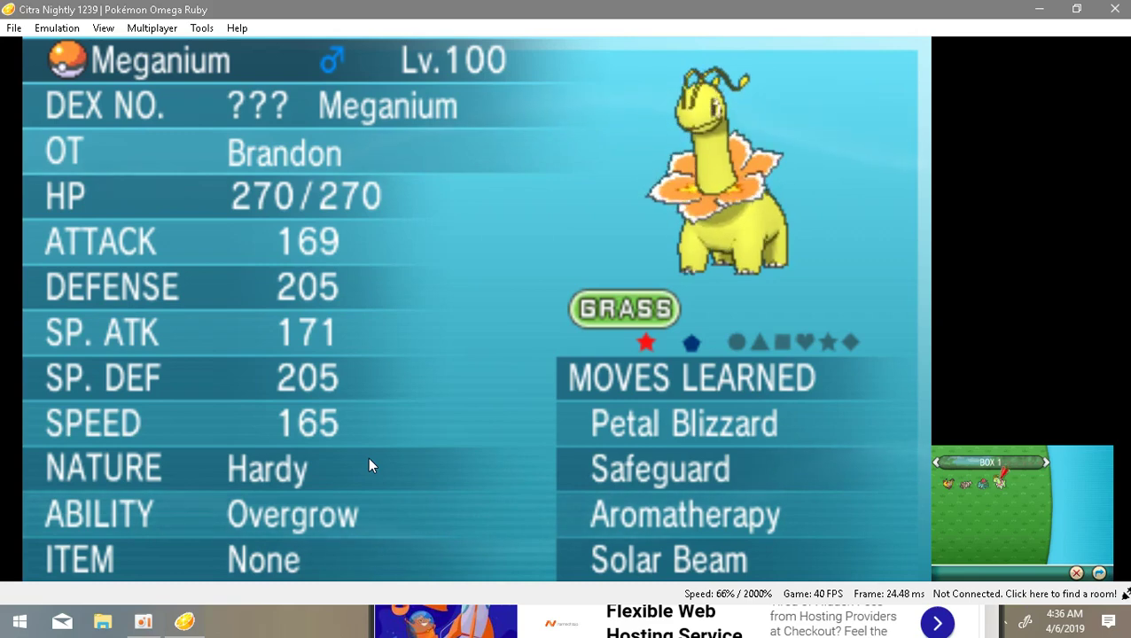
Step: Leave the PC storage and check the Potion and Rare Candy entries in the bag's medicine pocket
key("s")
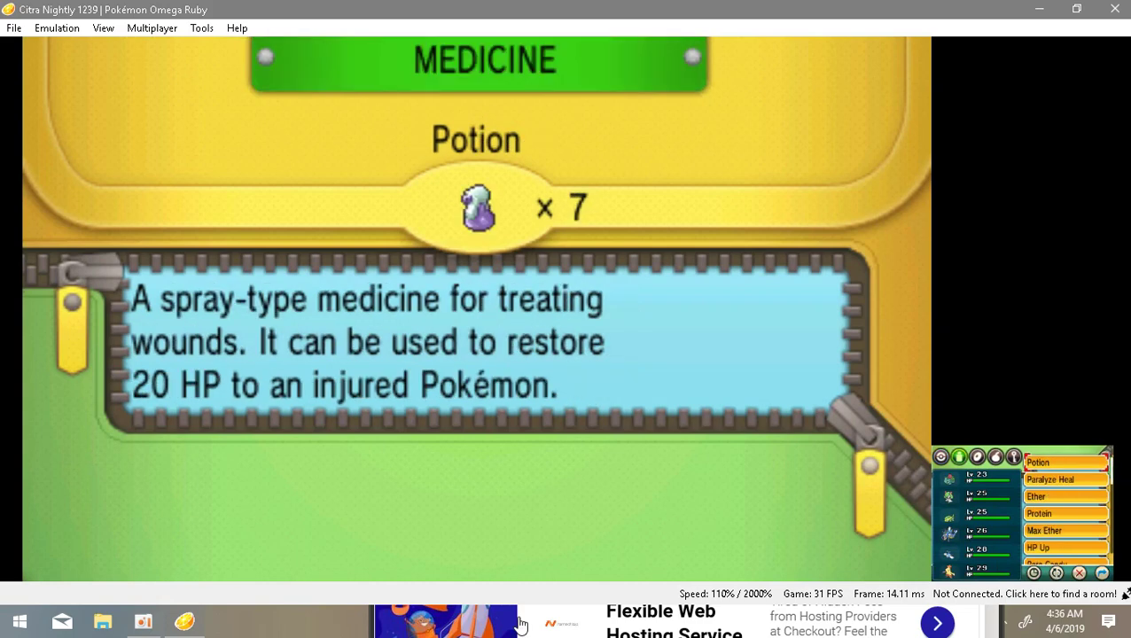
key("Down")
key("Down")
key("Down")
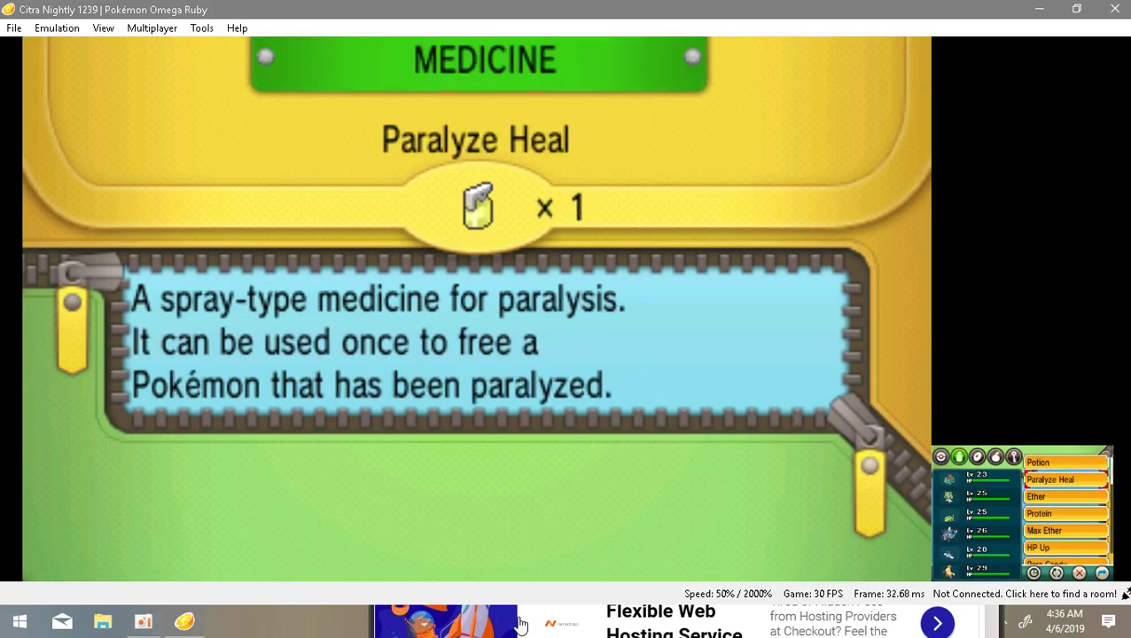
key("Up")
key("Up")
key("Up")
key("Up")
key("Up")
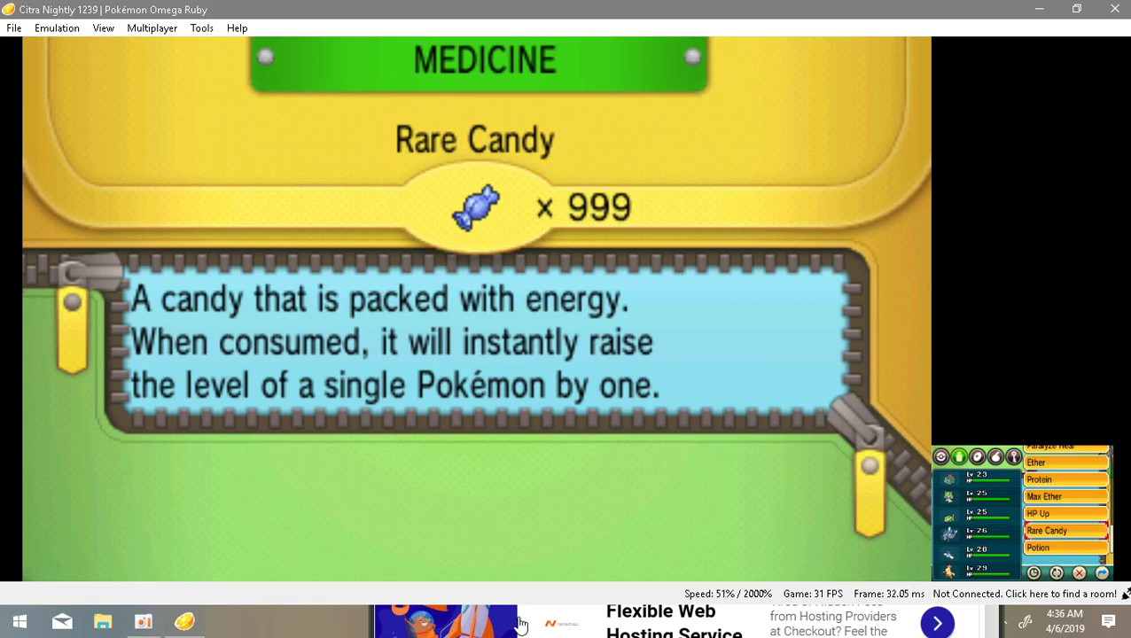
Step: Exit the Citra emulator and minimize the oCam recorder window to clear the desktop
left_click(1114, 9)
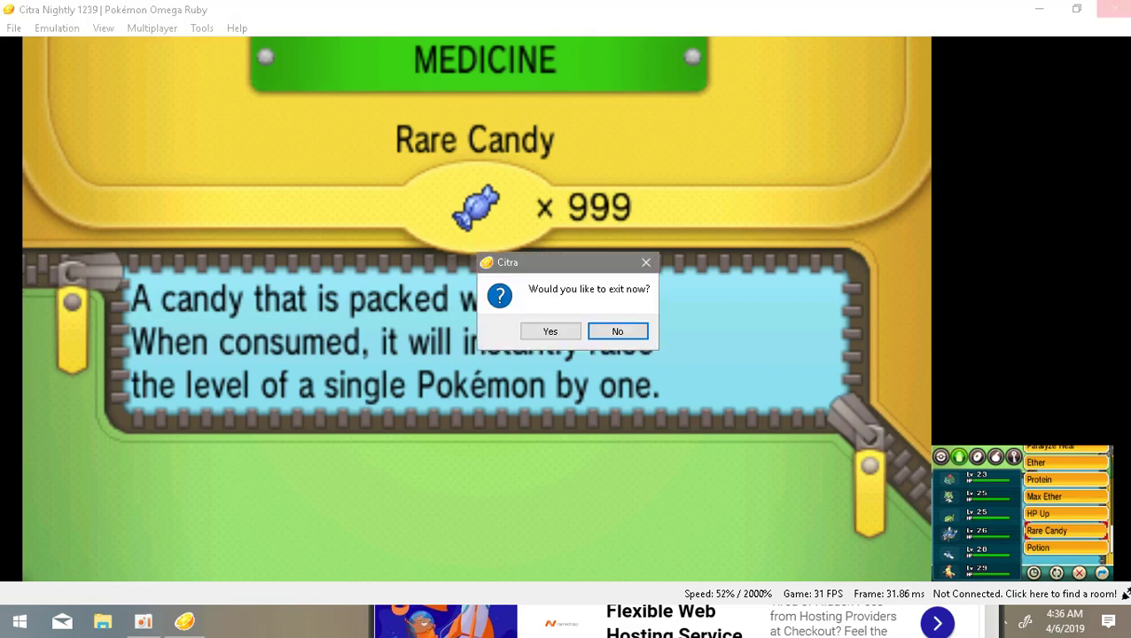
left_click(550, 331)
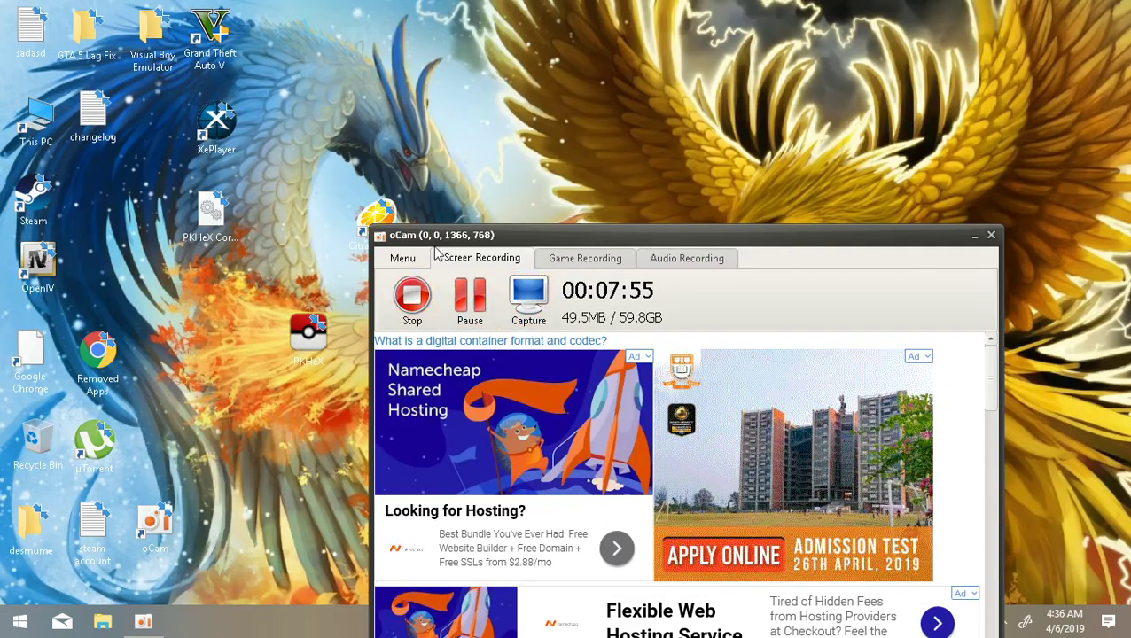
left_click(973, 236)
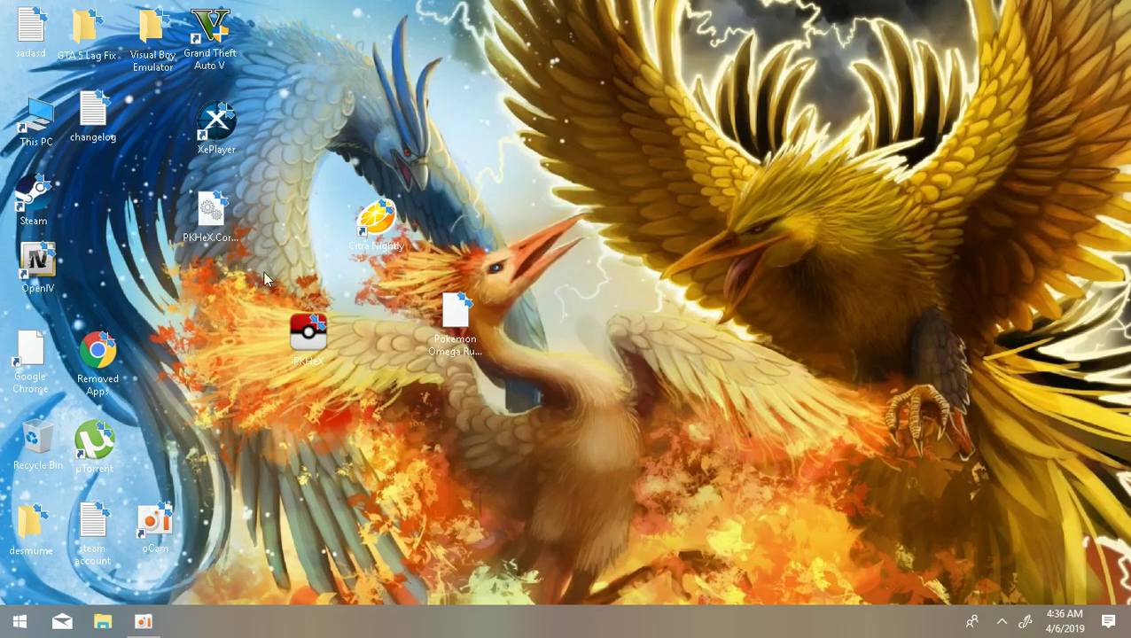
Step: Move the PKHeX desktop icon to the empty area beside the yellow bird's wing and leave it deselected
left_click_drag(302, 335, 636, 168)
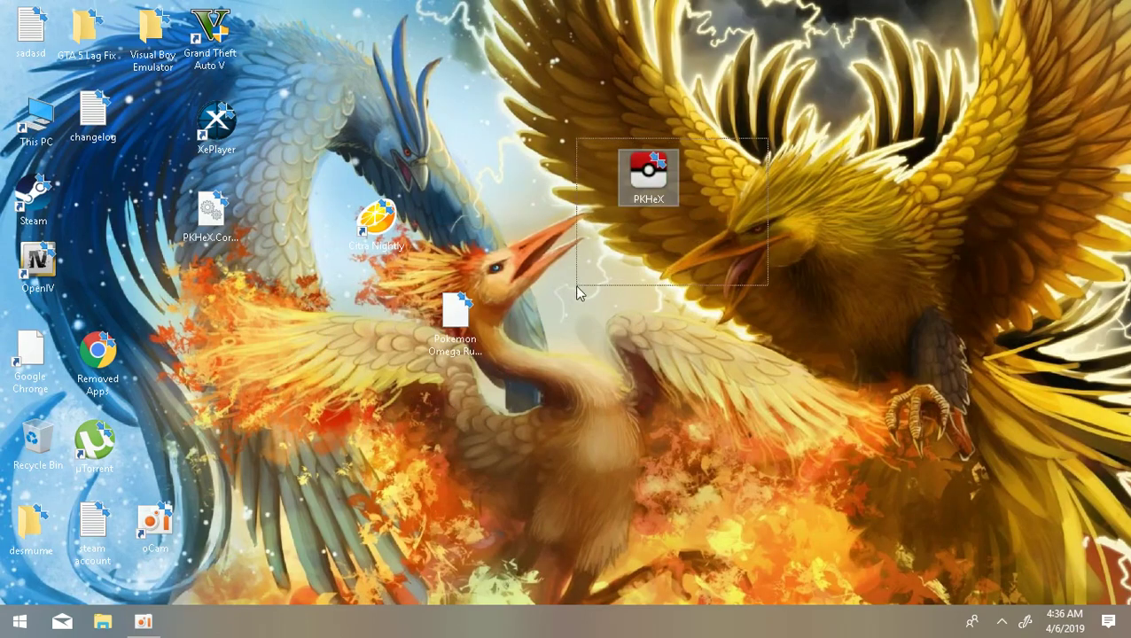
left_click_drag(517, 148, 758, 315)
left_click(577, 148)
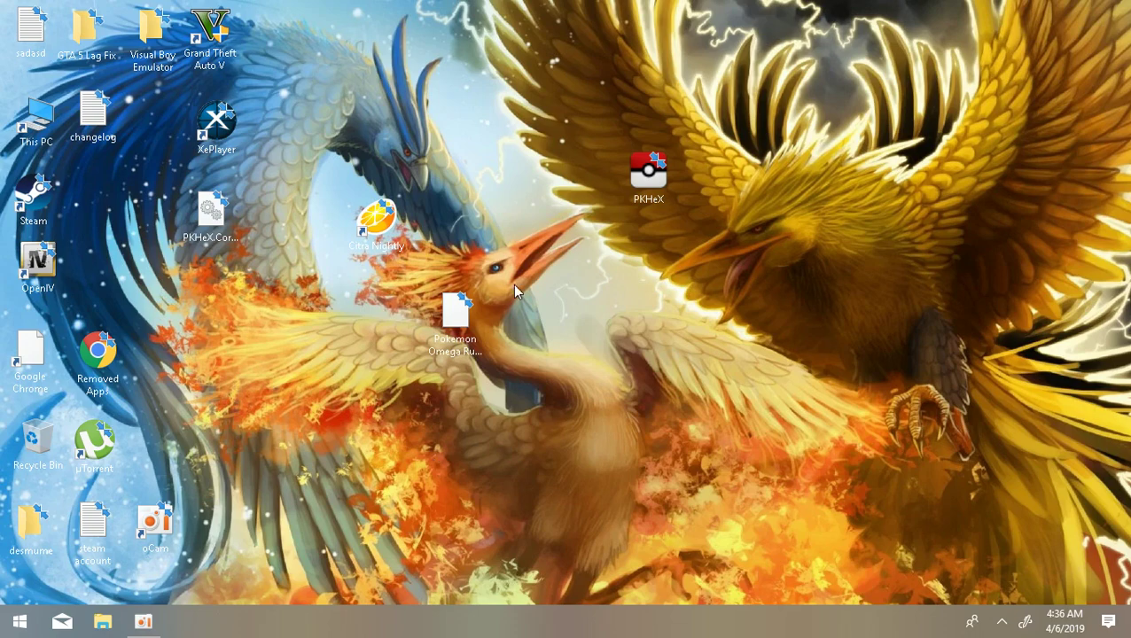
left_click_drag(585, 253, 682, 133)
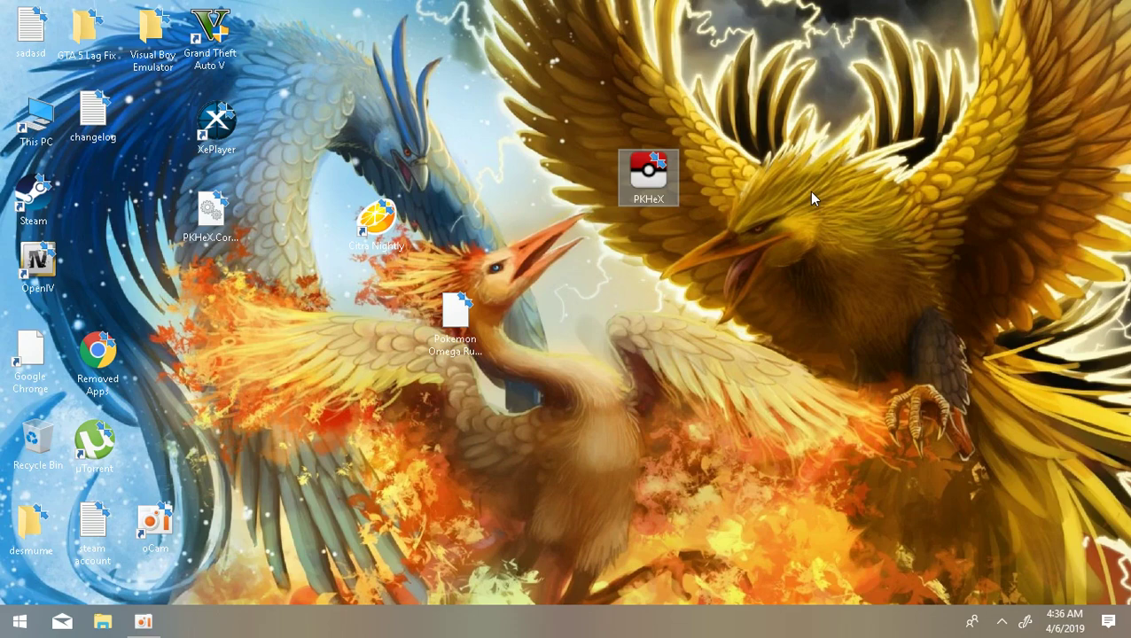
left_click(811, 197)
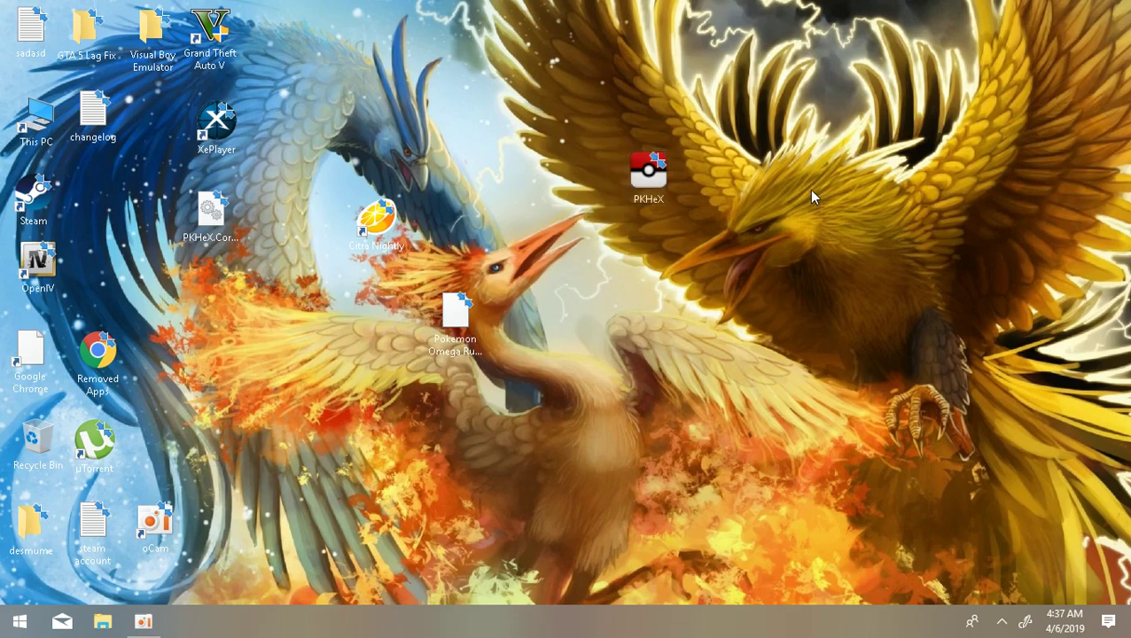